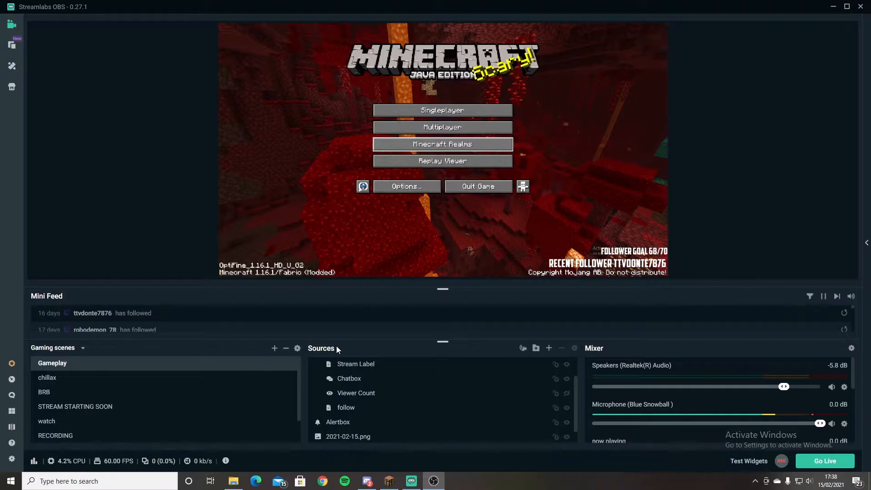
# Create a new scene named "gameplay" in the Gaming scenes collection.
pyautogui.scroll(-1, 393, 407)
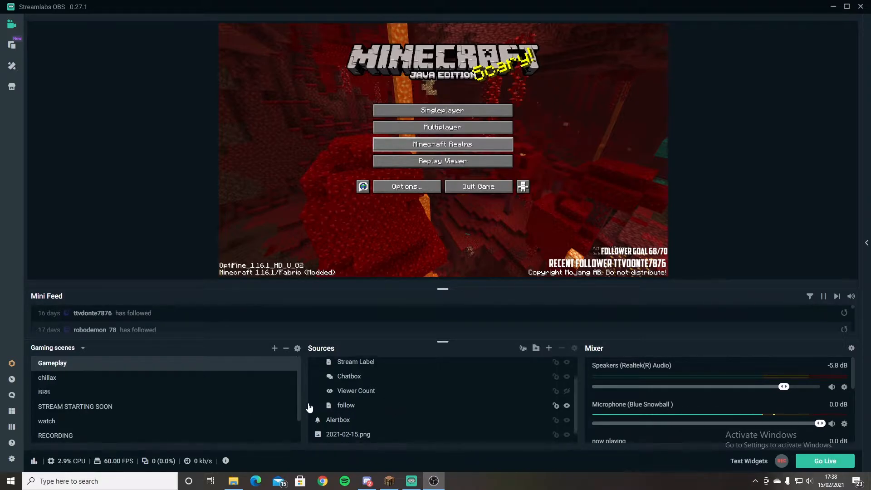
pyautogui.scroll(-2, 240, 393)
pyautogui.scroll(3, 247, 388)
pyautogui.click(274, 349)
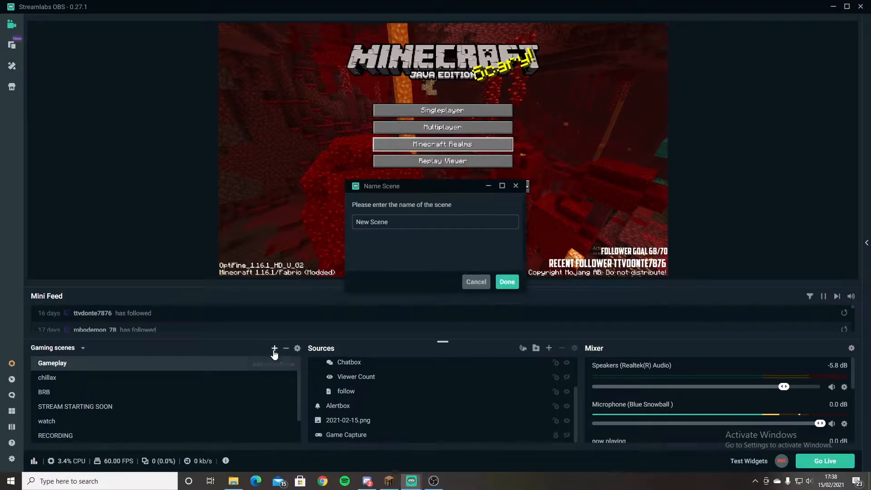
pyautogui.press('BackSpace')
pyautogui.write('gameplay')
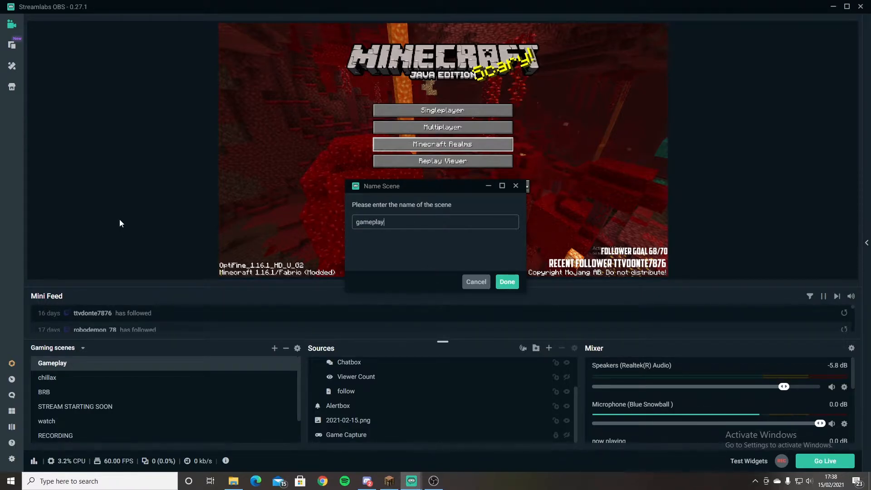
pyautogui.press('Return')
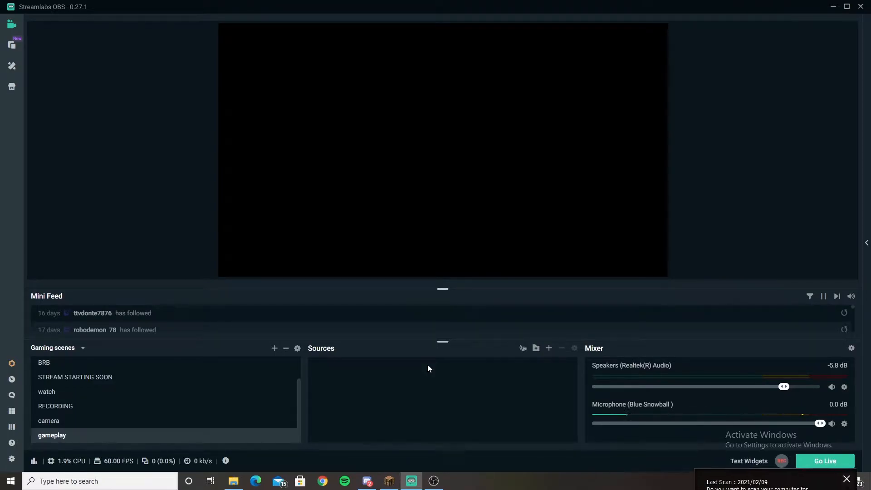
pyautogui.click(847, 418)
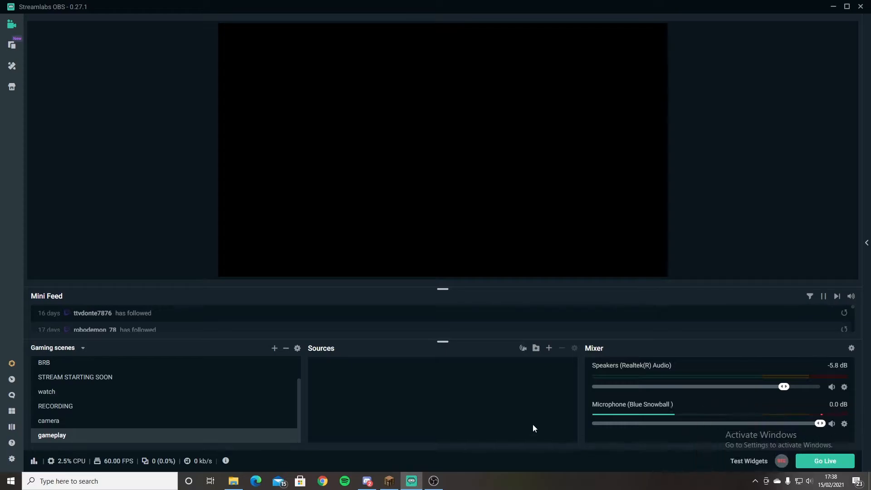
# Add a new Display Capture source to the gameplay scene, capturing Display 1 with the cursor included.
pyautogui.click(548, 348)
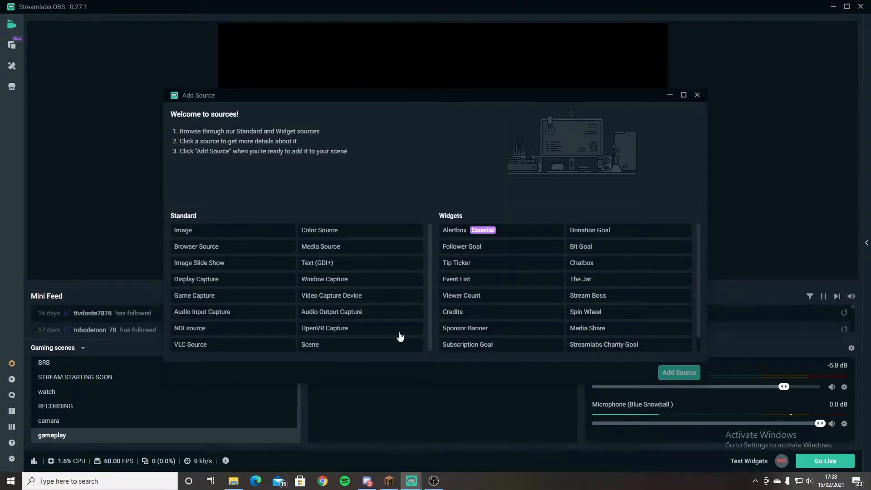
pyautogui.click(198, 280)
pyautogui.click(676, 372)
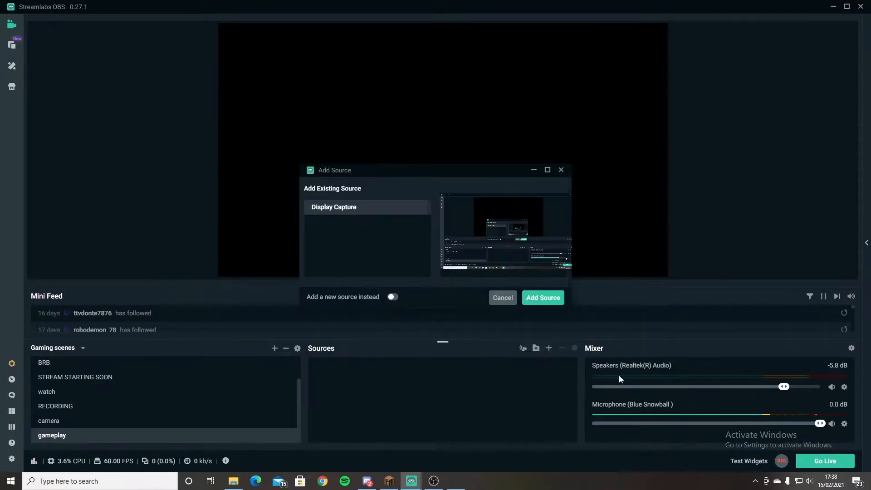
pyautogui.click(392, 297)
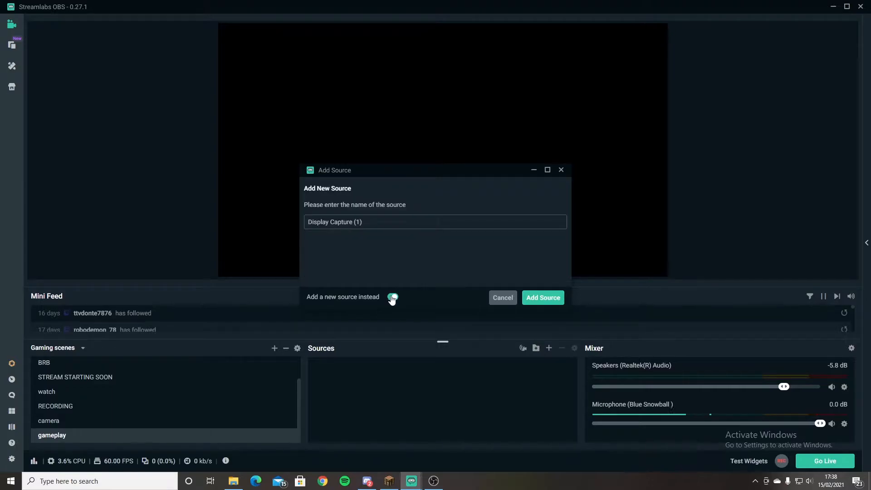
pyautogui.click(540, 299)
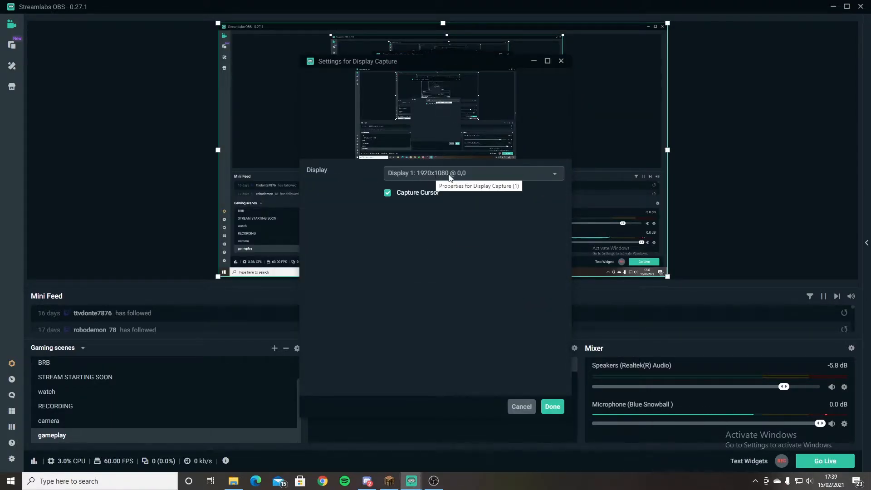
pyautogui.click(550, 408)
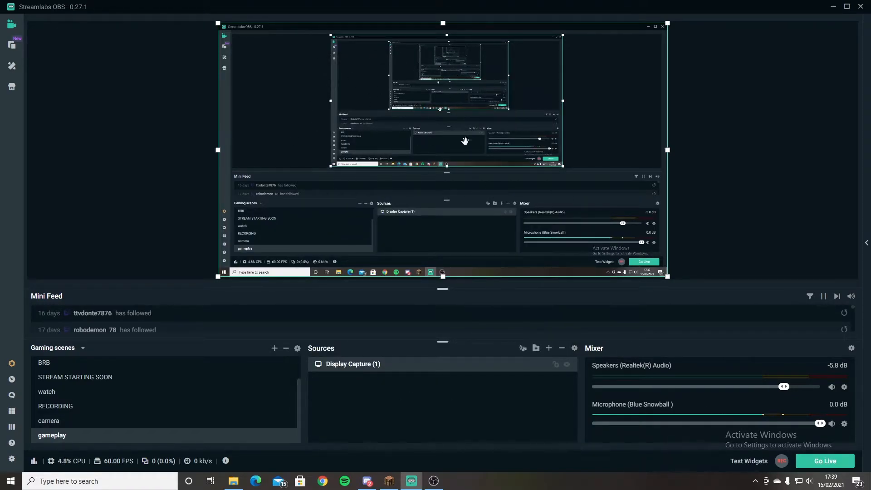
# Remove the Display Capture source from the gameplay scene.
pyautogui.press('Delete')
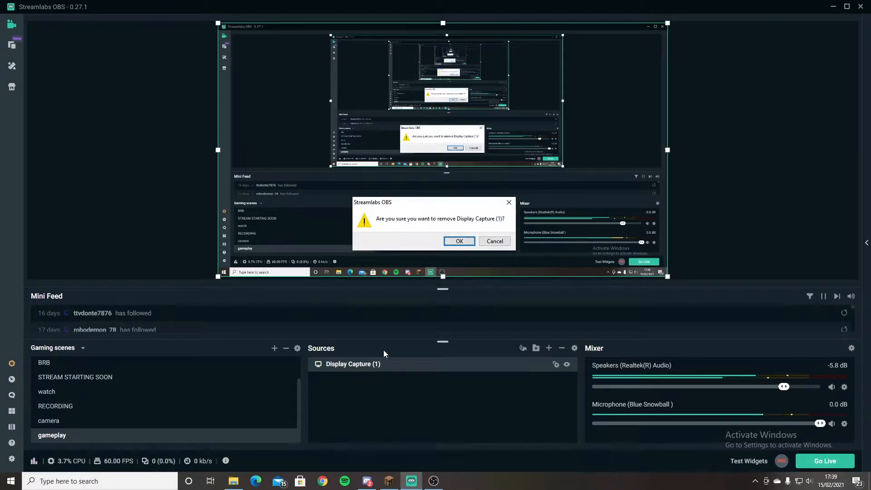
pyautogui.click(459, 241)
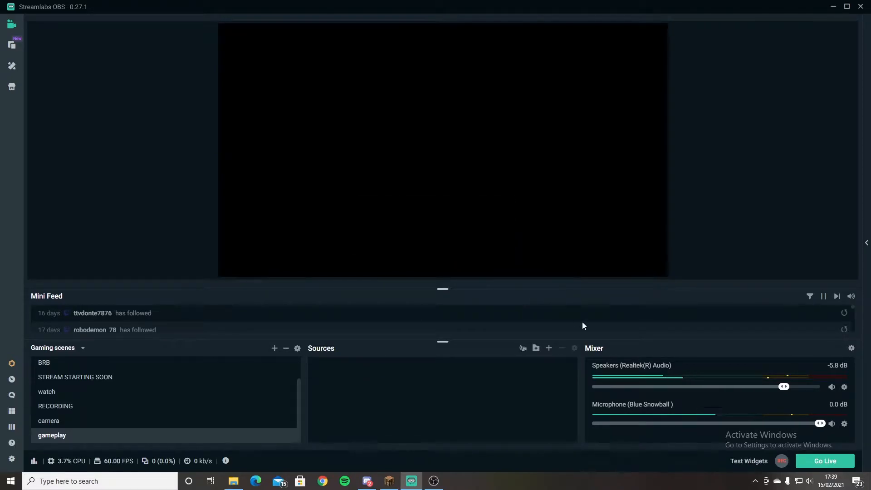
# Add a new Game Capture source to the gameplay scene instead of reusing the existing one.
pyautogui.click(549, 348)
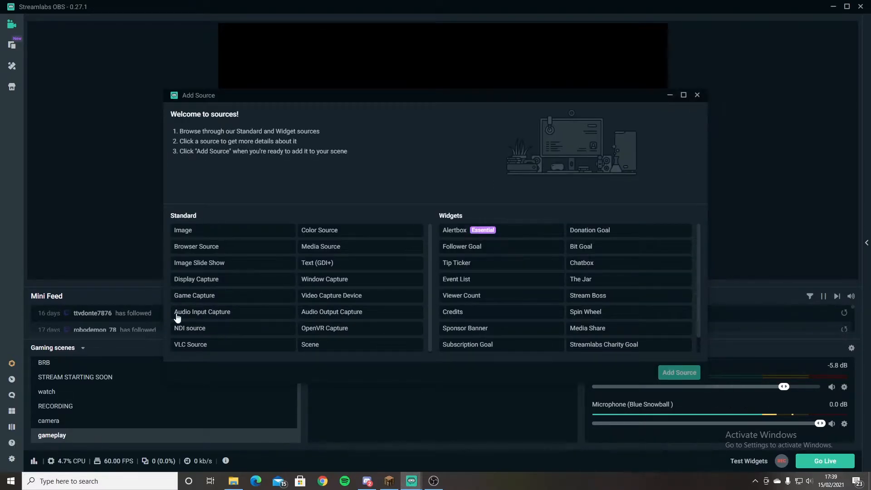
pyautogui.click(196, 296)
pyautogui.click(679, 376)
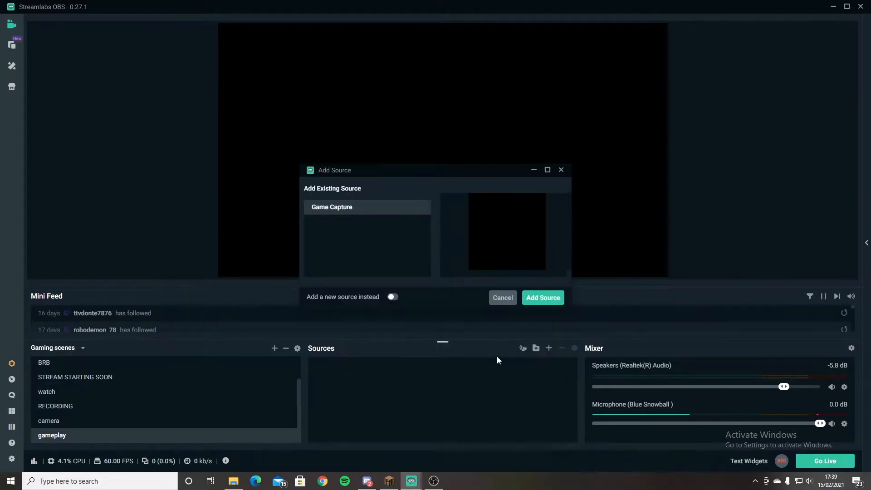
pyautogui.click(393, 297)
pyautogui.click(542, 298)
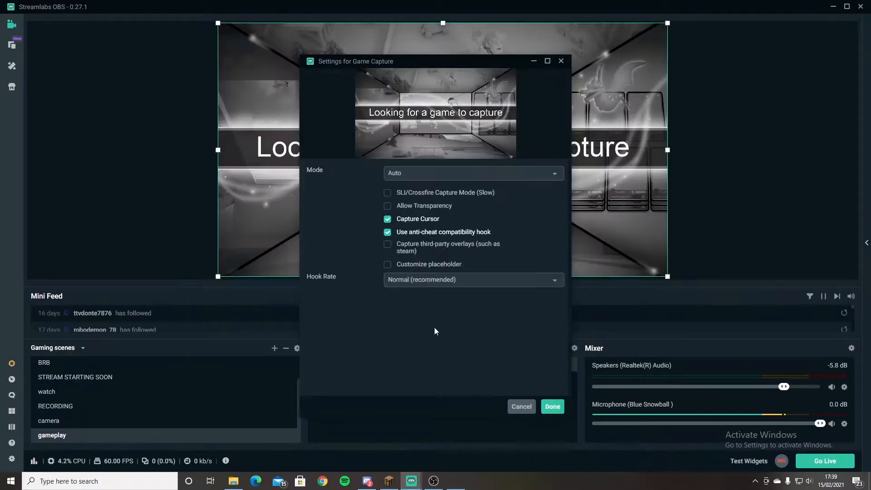
# Set the Game Capture mode to "Capture any fullscreen application" and accept the source settings.
pyautogui.moveTo(473, 62); pyautogui.dragTo(534, 99)
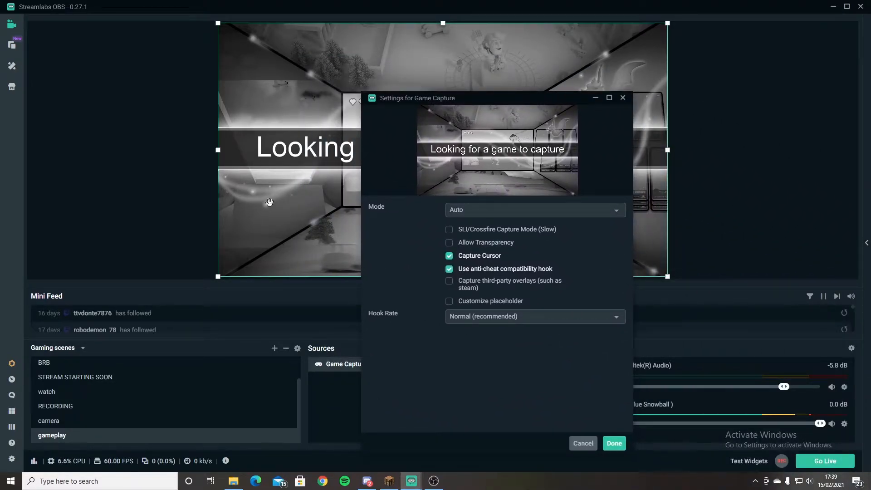
pyautogui.click(485, 214)
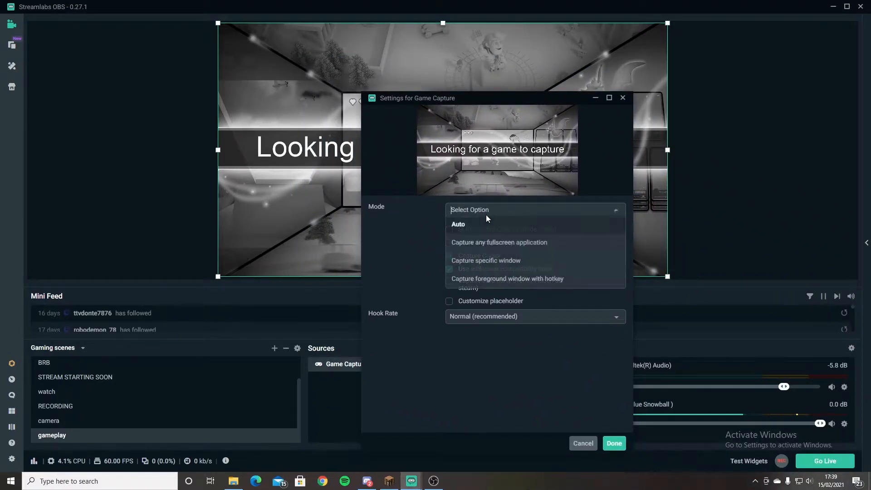
pyautogui.click(485, 242)
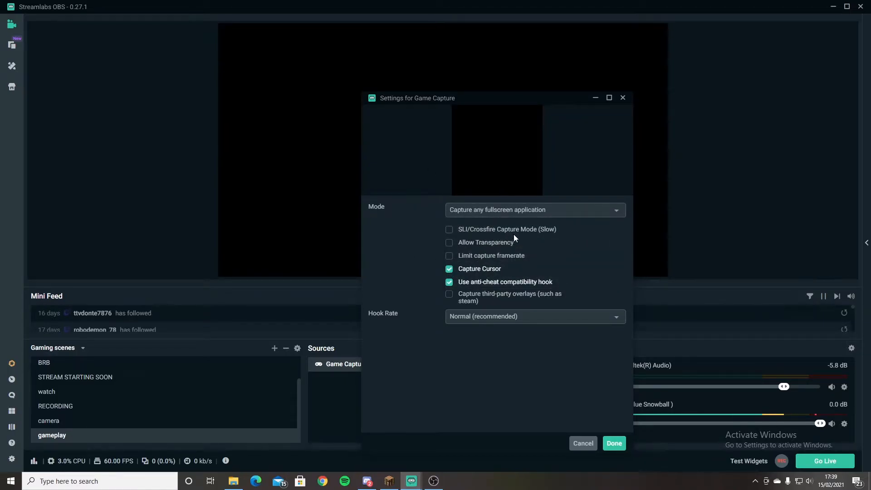
pyautogui.click(614, 444)
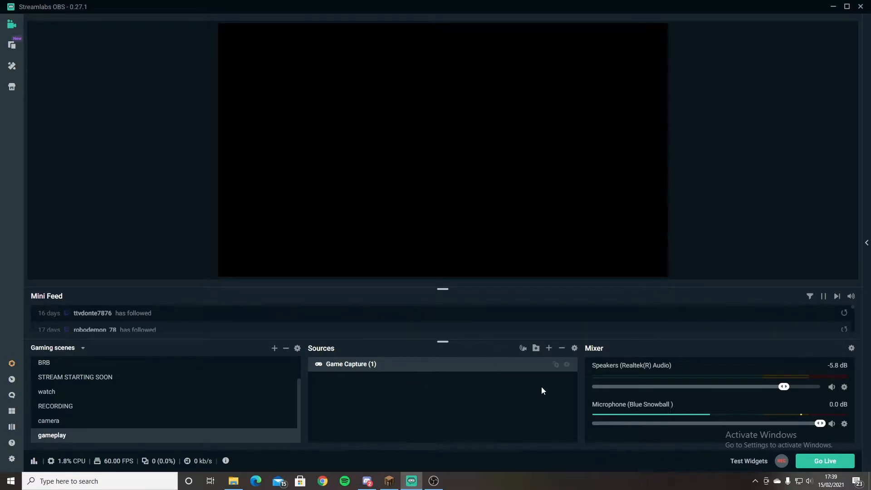
# Add a new Alertbox widget source to the gameplay scene, keeping its default name and settings.
pyautogui.click(549, 349)
pyautogui.click(451, 231)
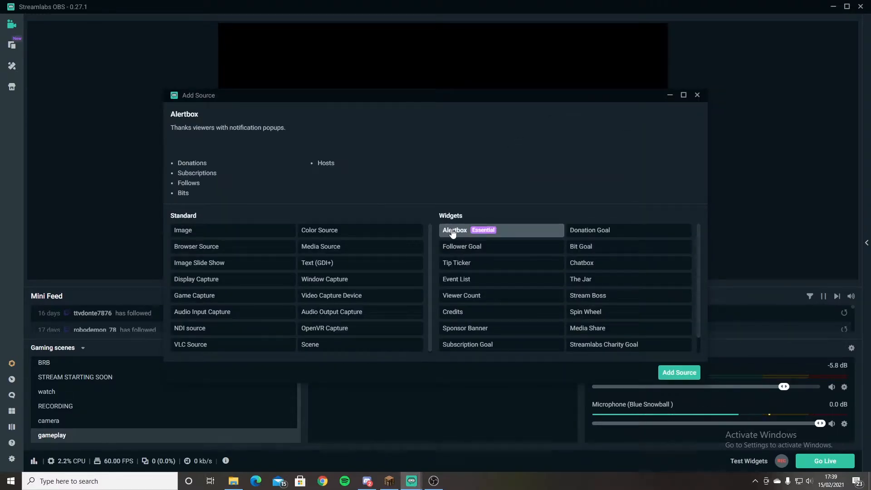
pyautogui.click(682, 377)
pyautogui.click(392, 298)
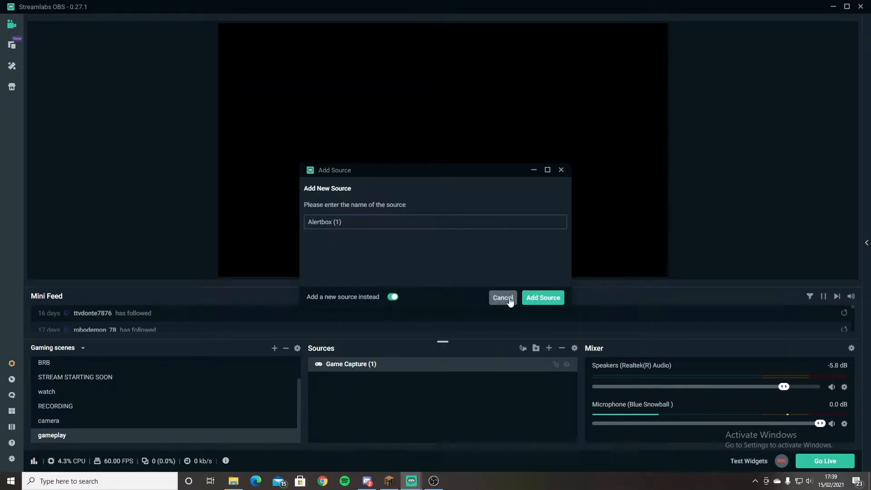
pyautogui.click(541, 297)
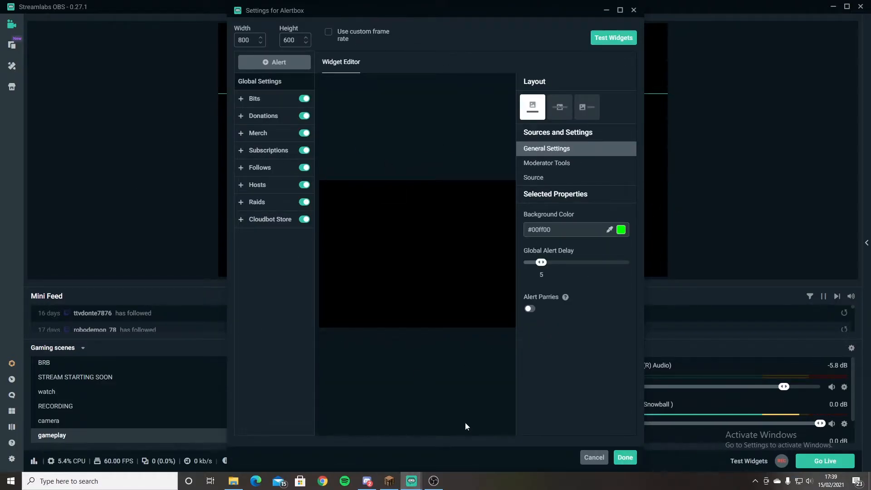
pyautogui.click(626, 458)
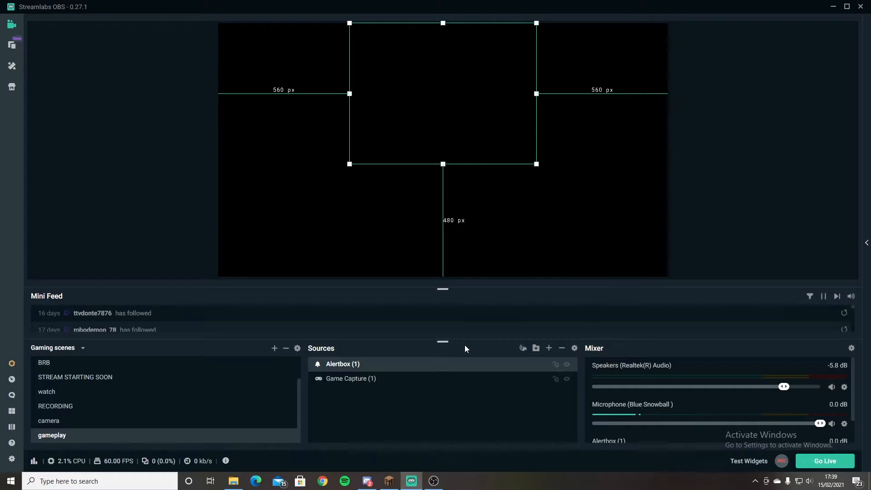
# Switch to Chrome, go to streamlabs.com and open the Analytics page of the Streamlabs dashboard.
pyautogui.click(330, 485)
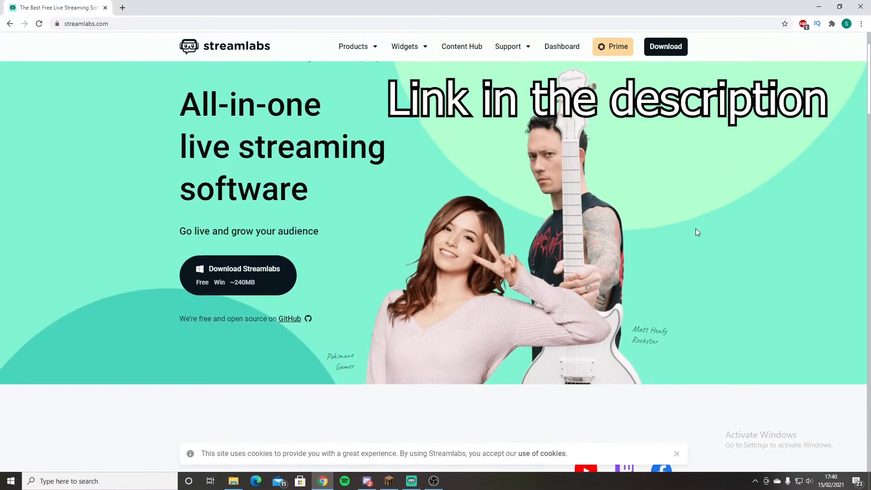
pyautogui.scroll(2, 697, 231)
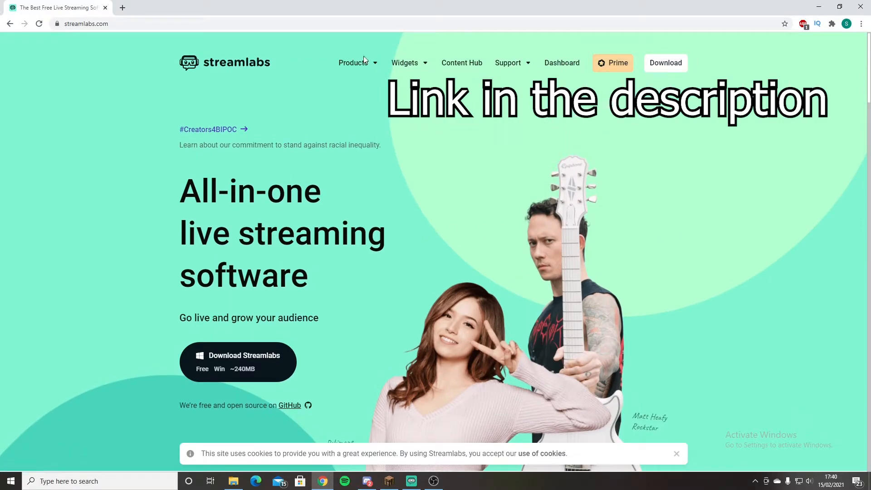
pyautogui.moveTo(383, 67)
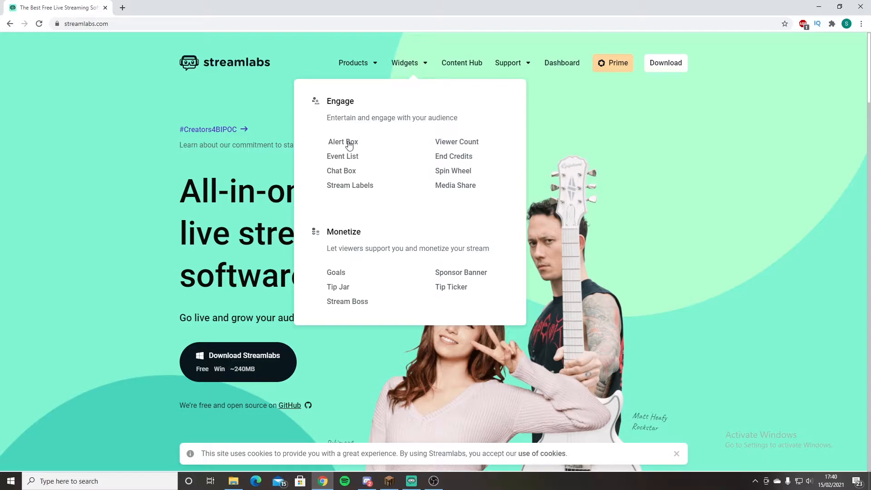
pyautogui.click(348, 143)
pyautogui.click(225, 320)
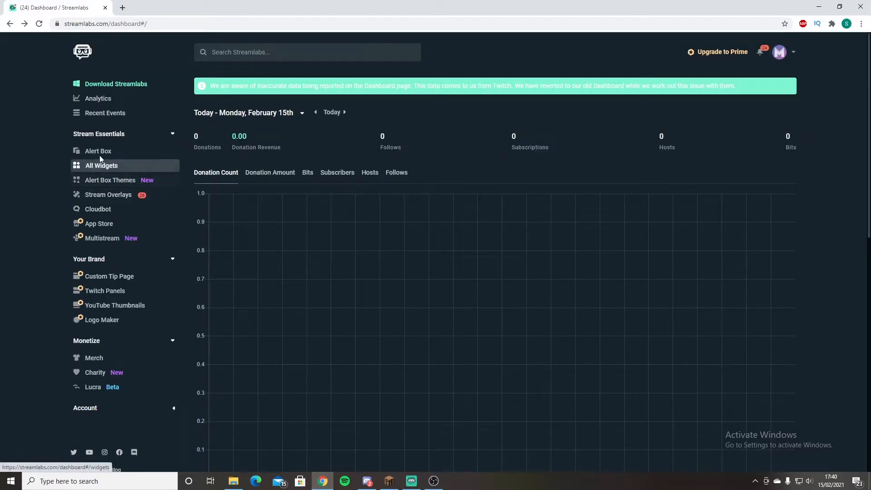
pyautogui.click(111, 98)
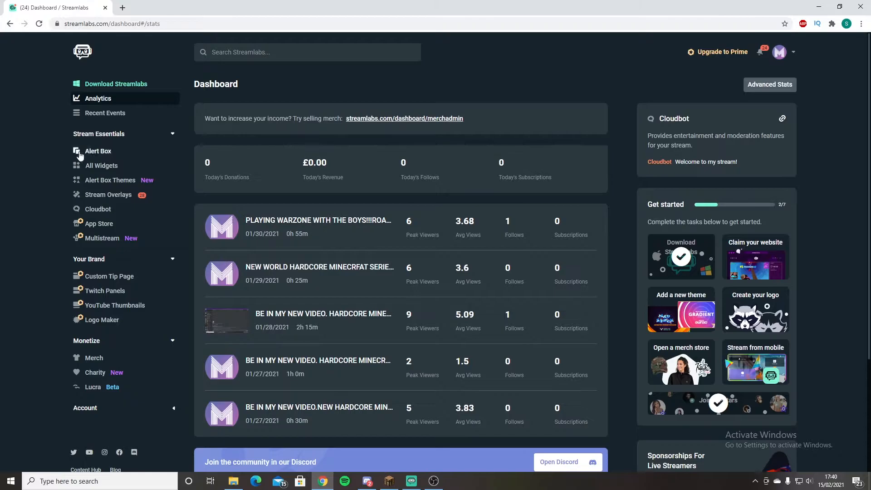
# Open the Alert Box page in the dashboard and show the settings for Follows alerts.
pyautogui.click(105, 153)
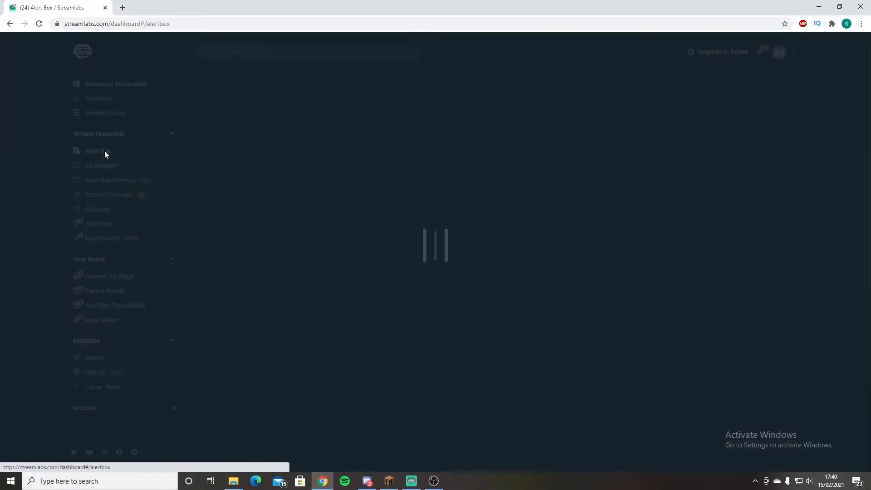
pyautogui.scroll(-6, 354, 263)
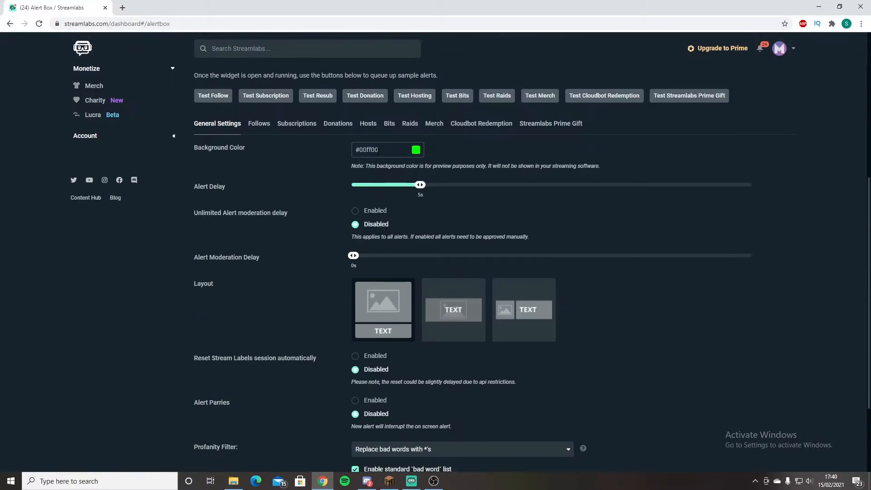
pyautogui.click(259, 125)
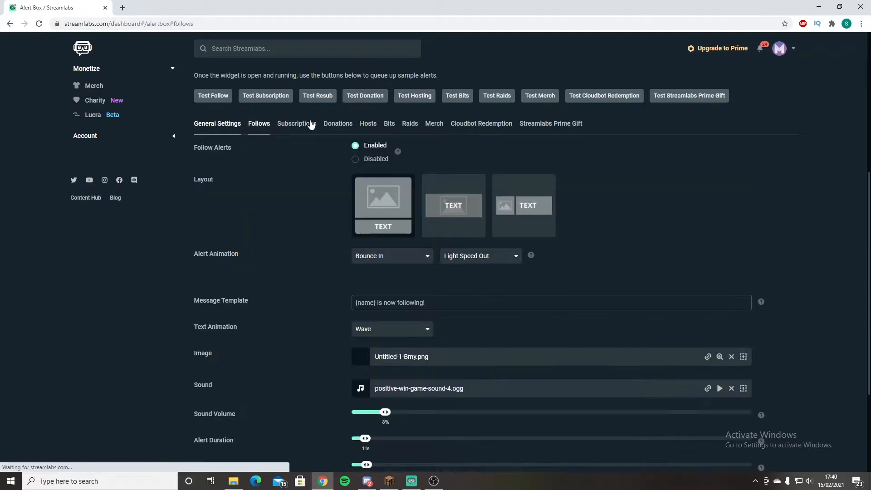
pyautogui.scroll(-2, 567, 171)
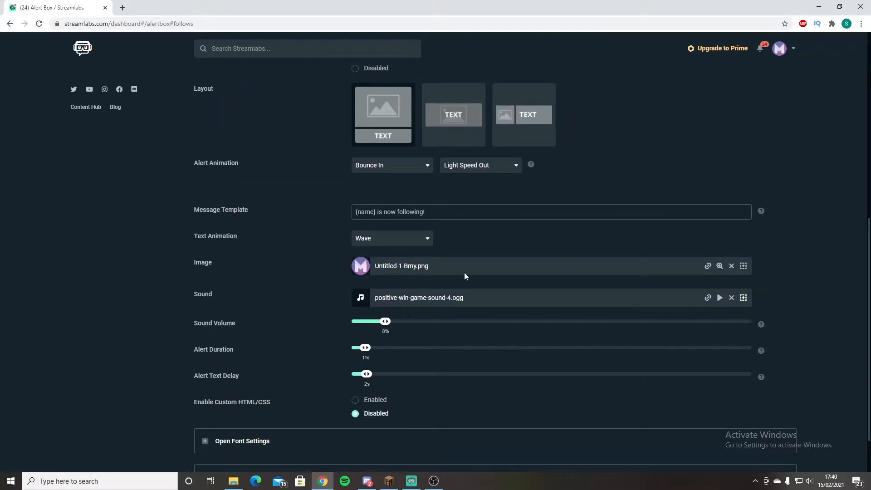
# Browse the stock and uploaded images available for the follow alert and close the gallery without choosing one.
pyautogui.click(743, 267)
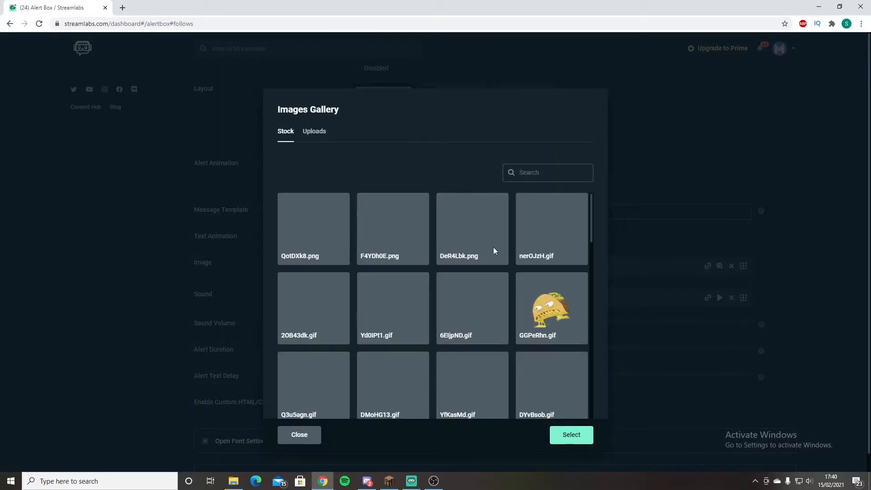
pyautogui.scroll(-2, 493, 245)
pyautogui.scroll(2, 451, 219)
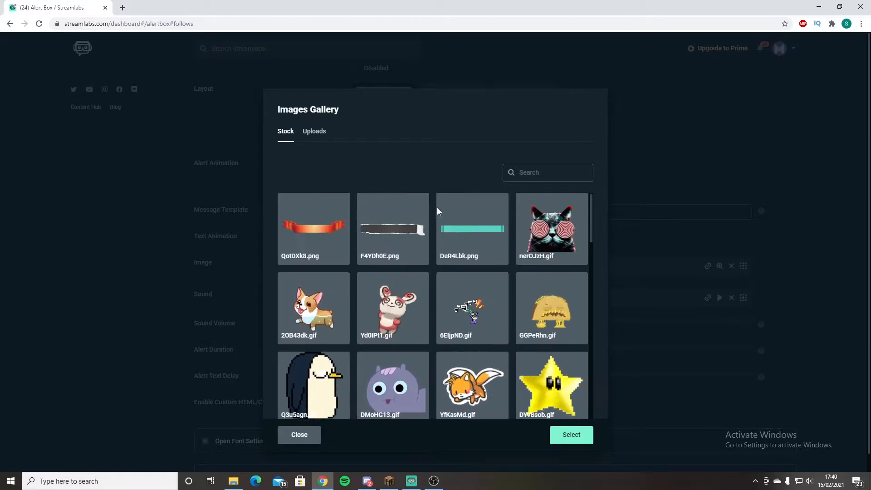
pyautogui.click(314, 131)
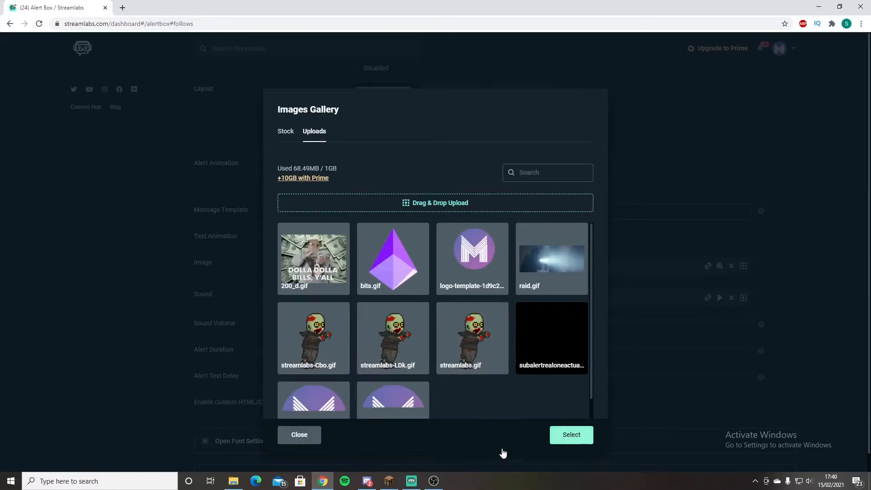
pyautogui.click(312, 439)
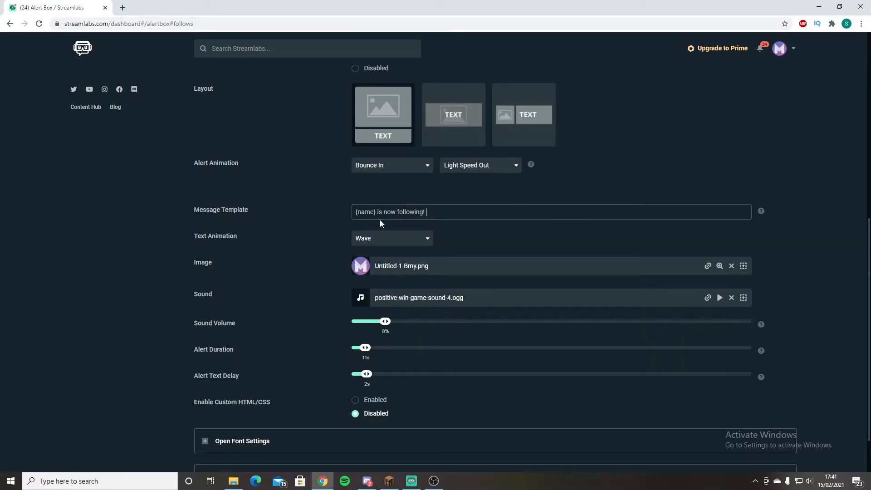
# Look at the entrance animation choices for the follow alert without picking a different one.
pyautogui.scroll(1, 536, 257)
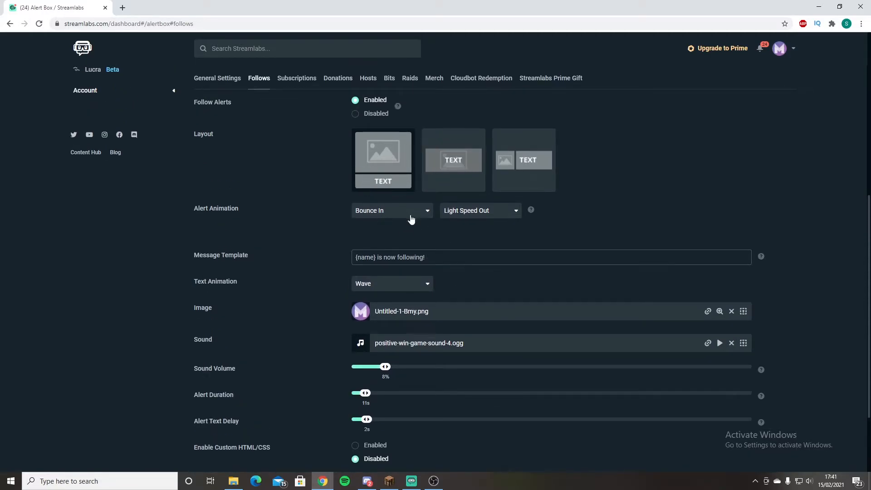
pyautogui.click(424, 212)
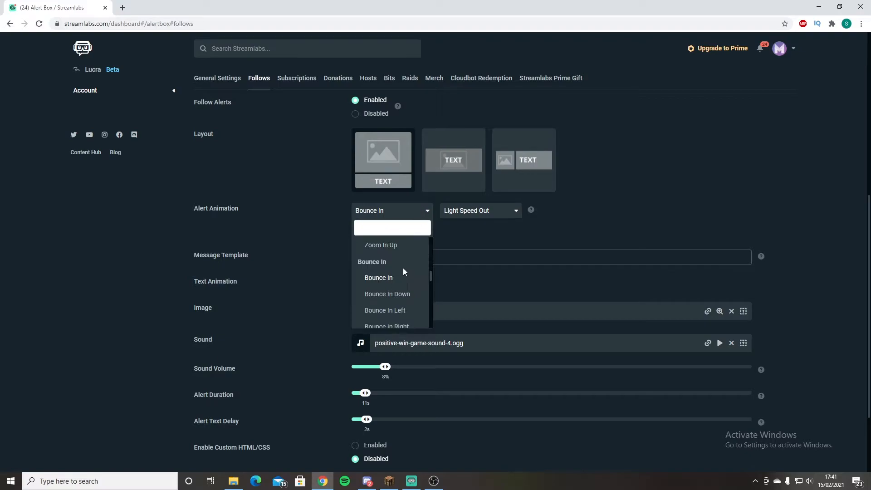
pyautogui.click(466, 257)
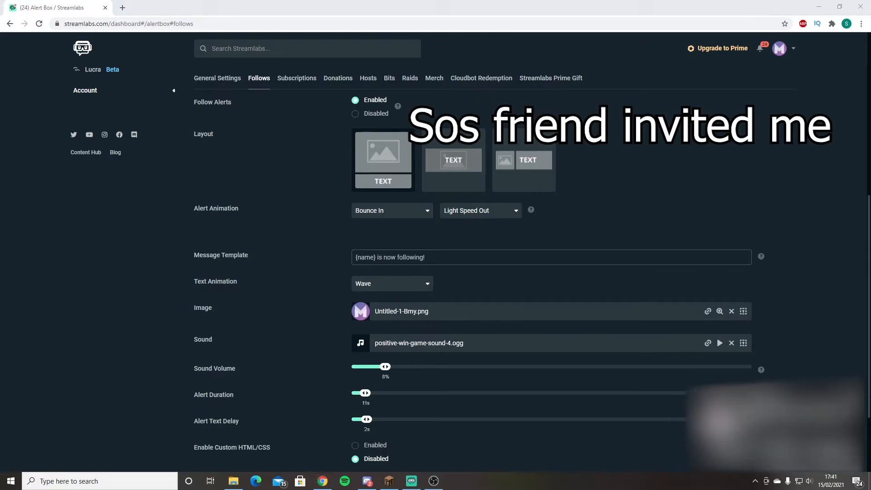
# Look over the remaining follow alert settings and the Subscriptions, Donations and General Settings sections of the Alert Box page.
pyautogui.scroll(-2, 435, 310)
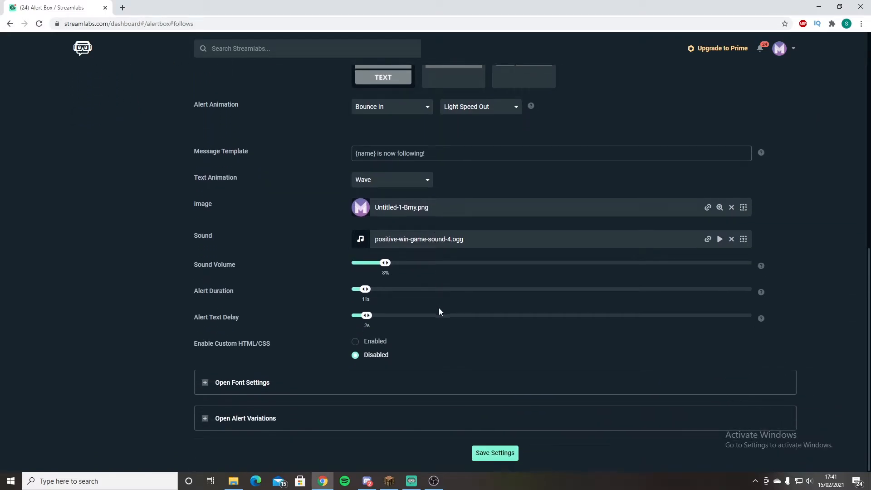
pyautogui.scroll(5, 438, 307)
pyautogui.scroll(2, 449, 308)
pyautogui.scroll(-3, 450, 308)
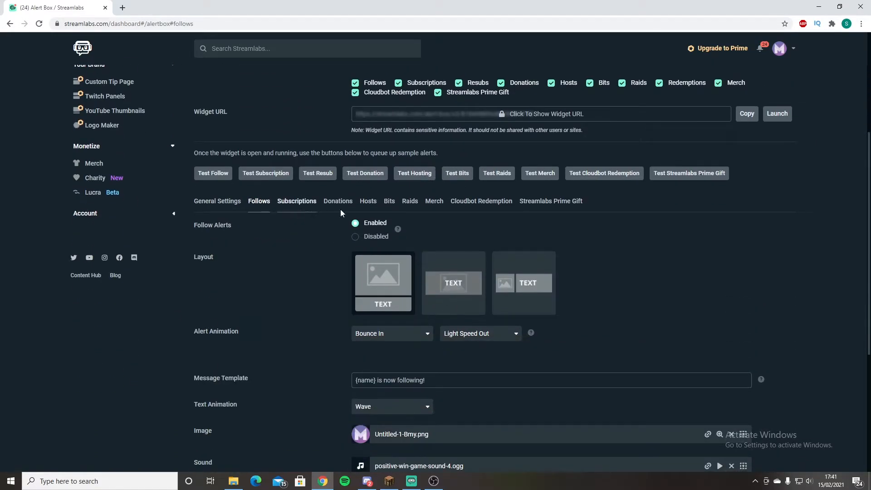
pyautogui.click(293, 205)
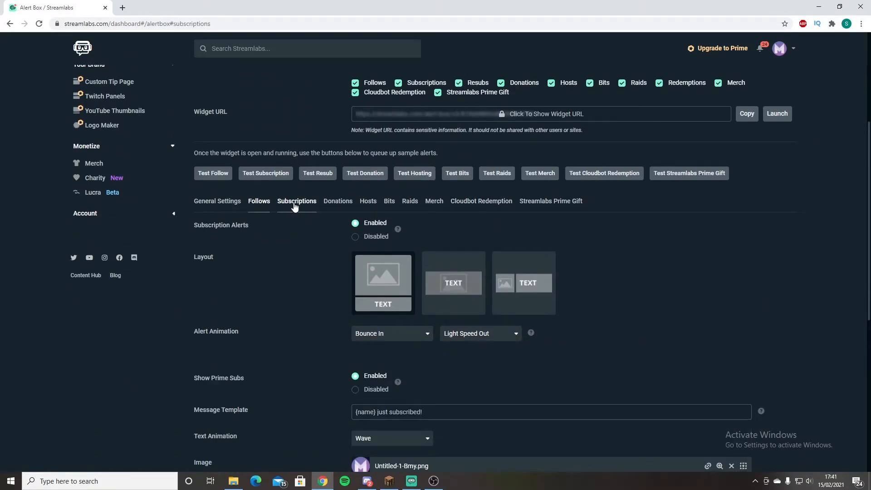
pyautogui.click(338, 201)
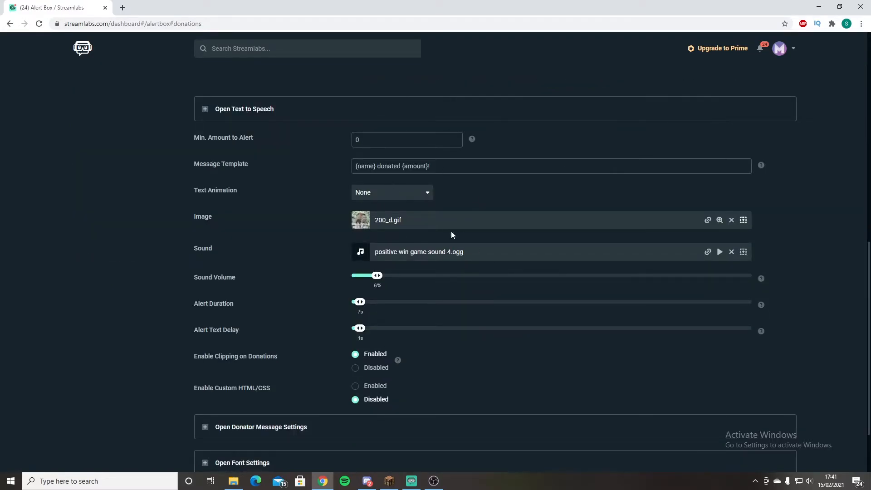
pyautogui.scroll(7, 557, 250)
pyautogui.click(220, 243)
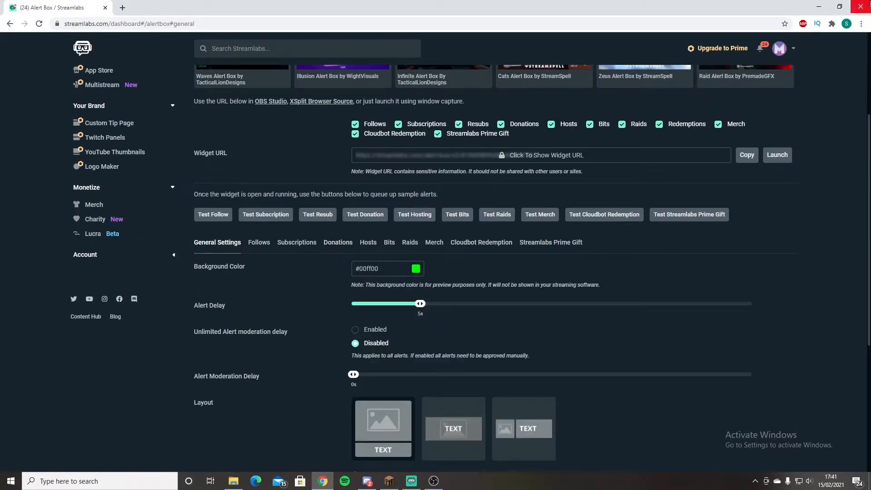
# Close the browser to return to Streamlabs OBS and trigger test follow alerts in the gameplay scene.
pyautogui.click(863, 5)
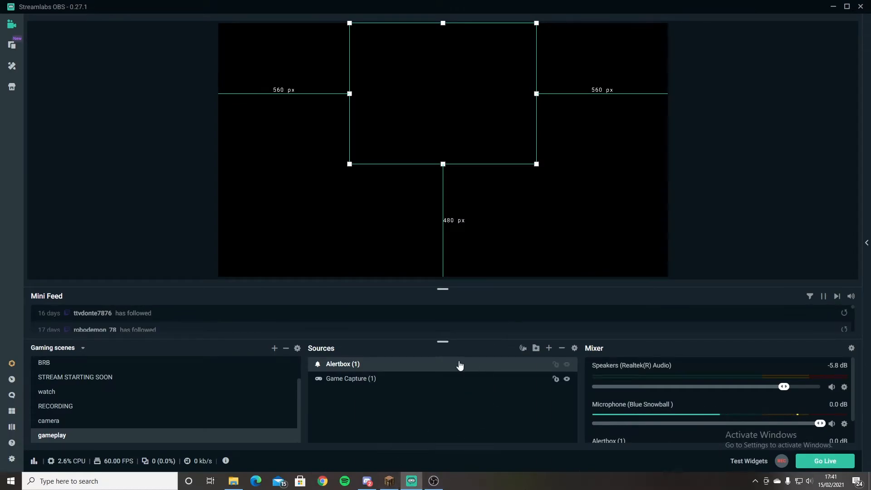
pyautogui.click(749, 462)
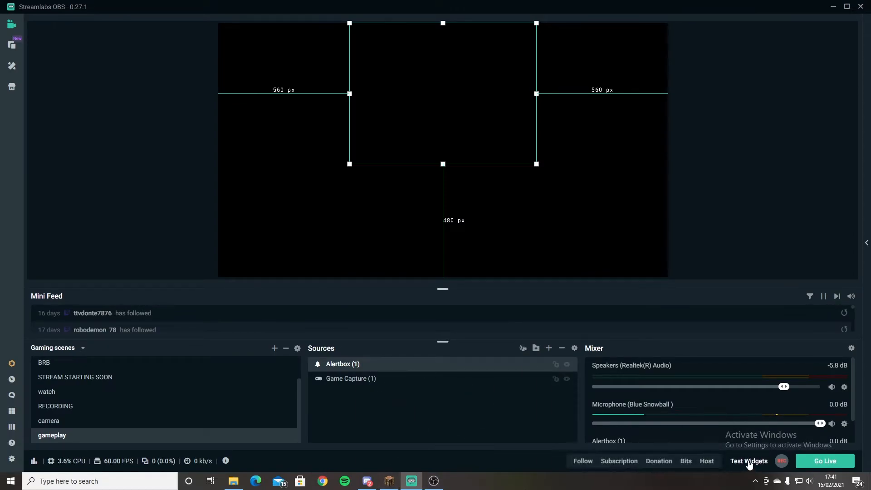
pyautogui.click(583, 461)
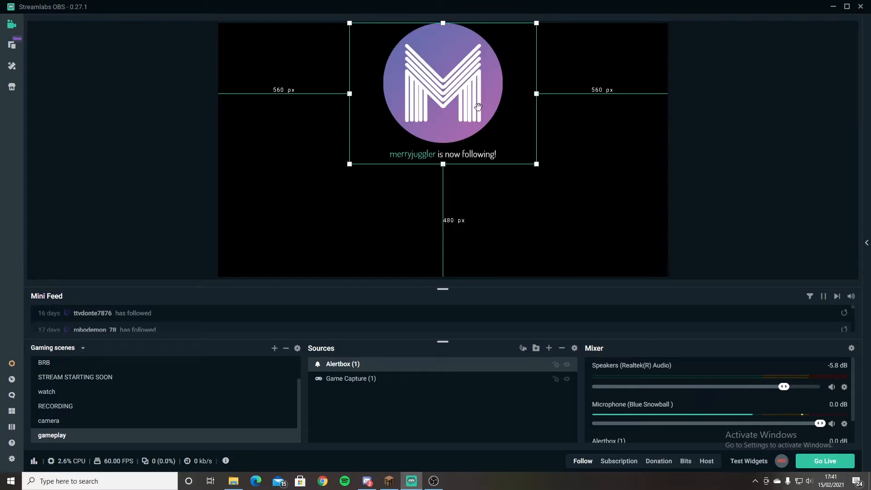
pyautogui.click(585, 463)
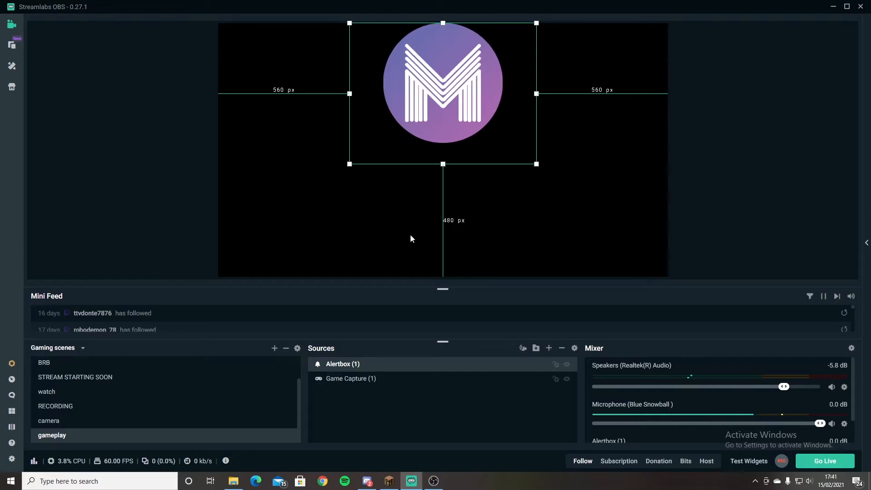
# Add a Follower Goal widget with its default name and settings, placed about 618 px from the canvas's left edge and 733 px from its top.
pyautogui.click(549, 348)
pyautogui.click(494, 248)
pyautogui.click(676, 371)
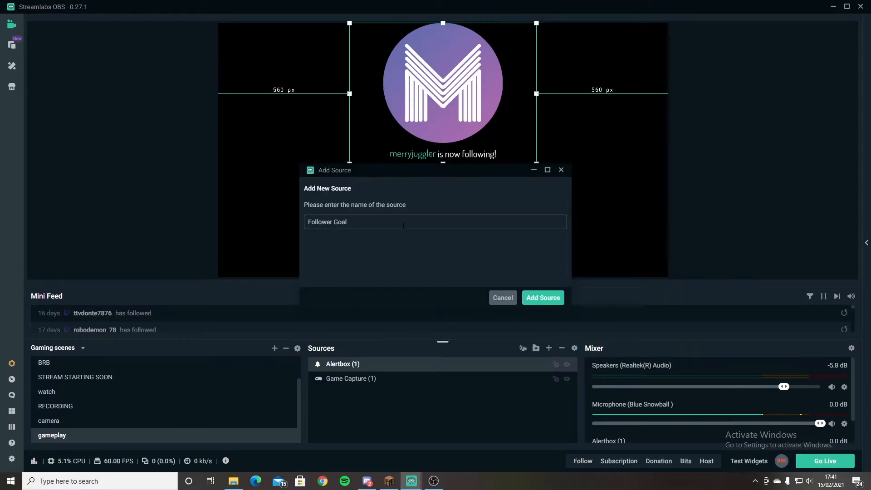
pyautogui.click(550, 300)
pyautogui.click(623, 459)
pyautogui.moveTo(317, 245); pyautogui.dragTo(462, 219)
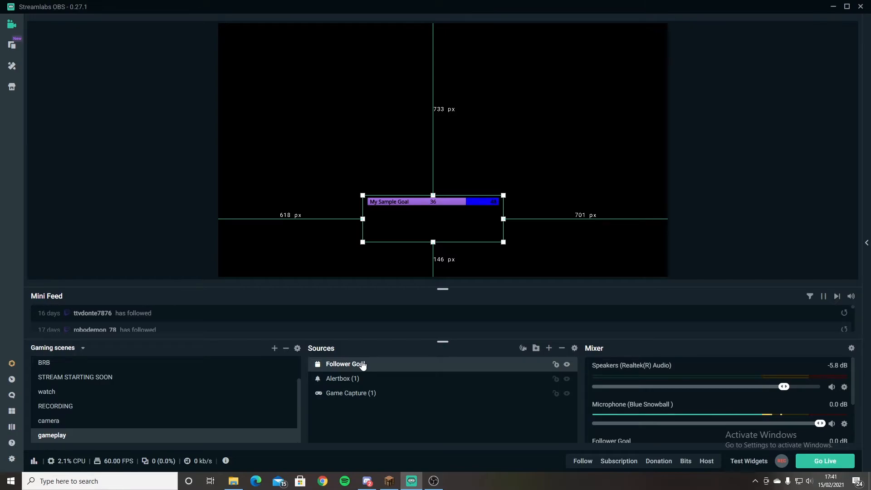
# Remove the Follower Goal source from the gameplay scene.
pyautogui.press('Delete')
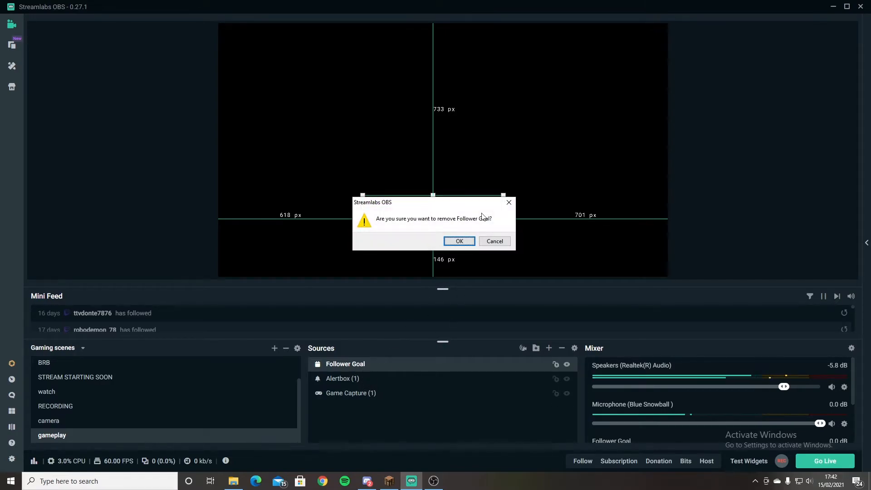
pyautogui.press('Return')
# Add a new Stream Label widget source to the gameplay scene instead of reusing an existing one, keeping its default name.
pyautogui.click(549, 348)
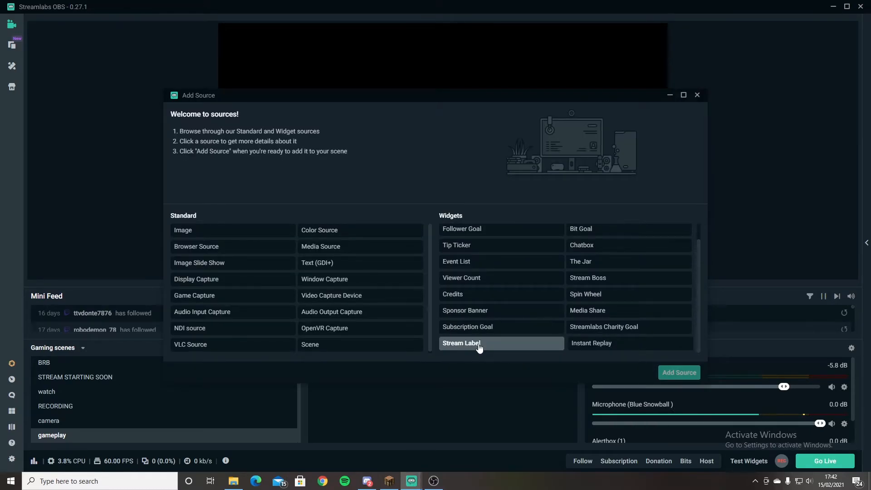
pyautogui.click(494, 347)
pyautogui.click(680, 373)
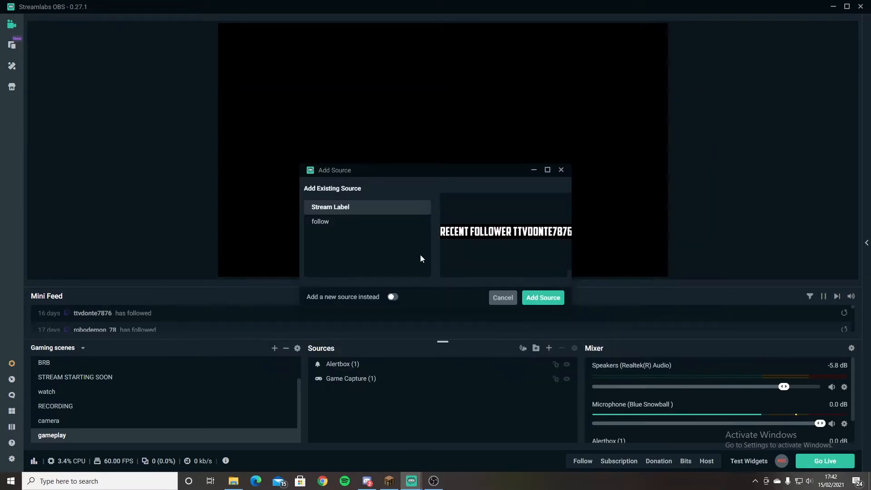
pyautogui.click(391, 298)
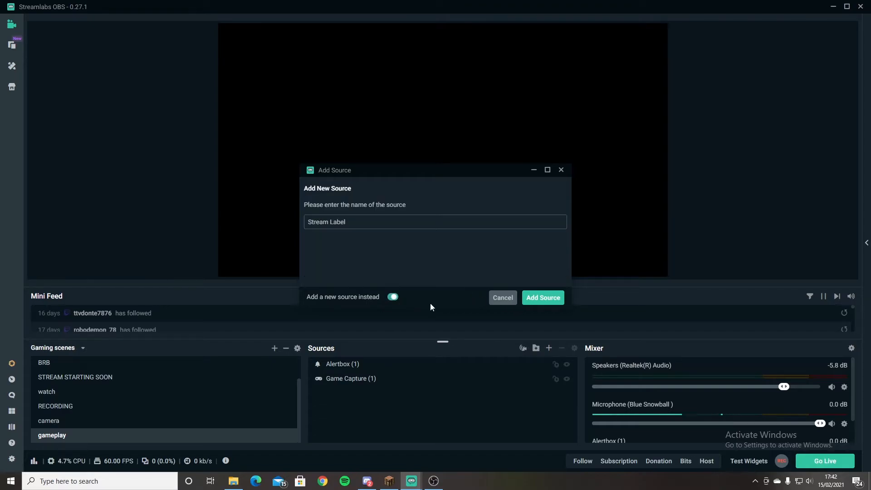
pyautogui.click(545, 299)
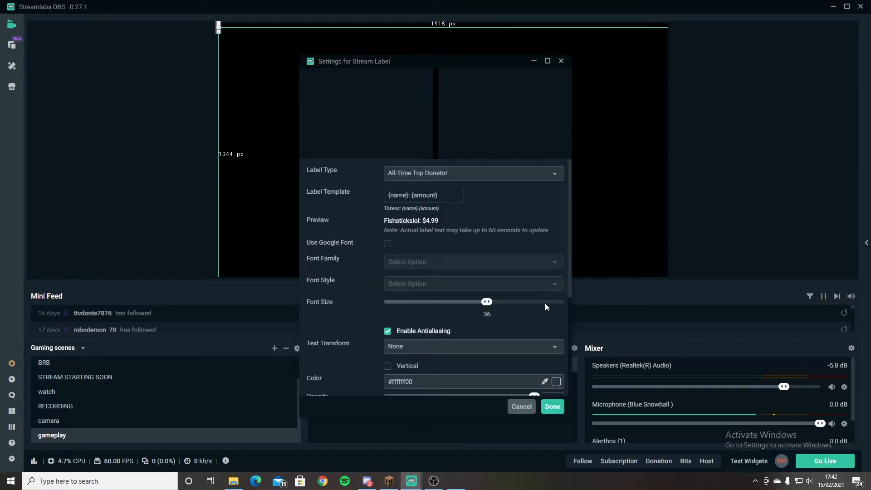
# Set the stream label's type to Total Follower Count.
pyautogui.click(445, 174)
pyautogui.write('Foll')
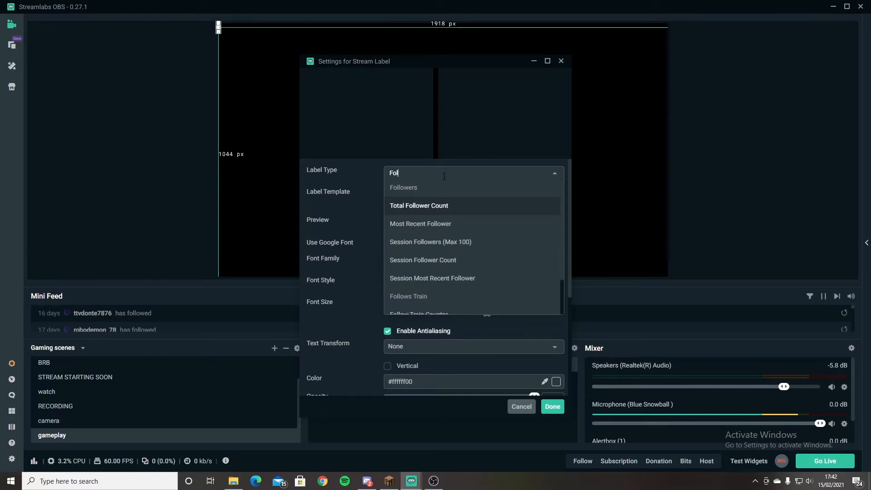
pyautogui.write('ow')
pyautogui.click(480, 205)
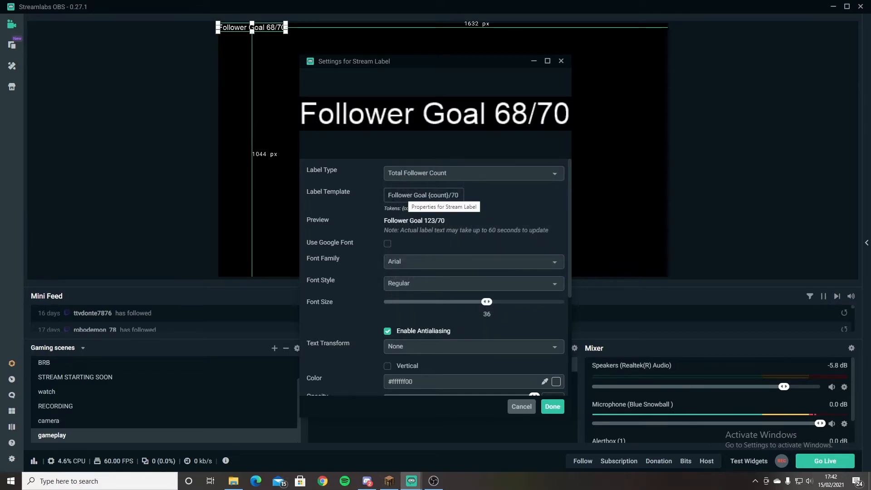
# Clear the text around the {count} token in the label template.
pyautogui.moveTo(421, 196); pyautogui.dragTo(362, 197)
pyautogui.press('BackSpace')
pyautogui.press('Delete')
pyautogui.press('Delete')
pyautogui.press('BackSpace')
pyautogui.press('BackSpace')
pyautogui.press('BackSpace')
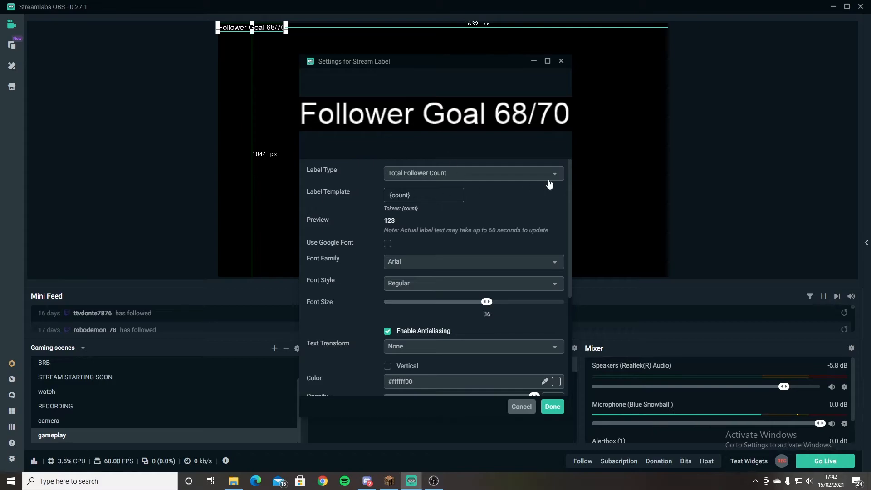
# Complete the label template around the token so that it reads "Follower Goal {count}/70".
pyautogui.click(389, 196)
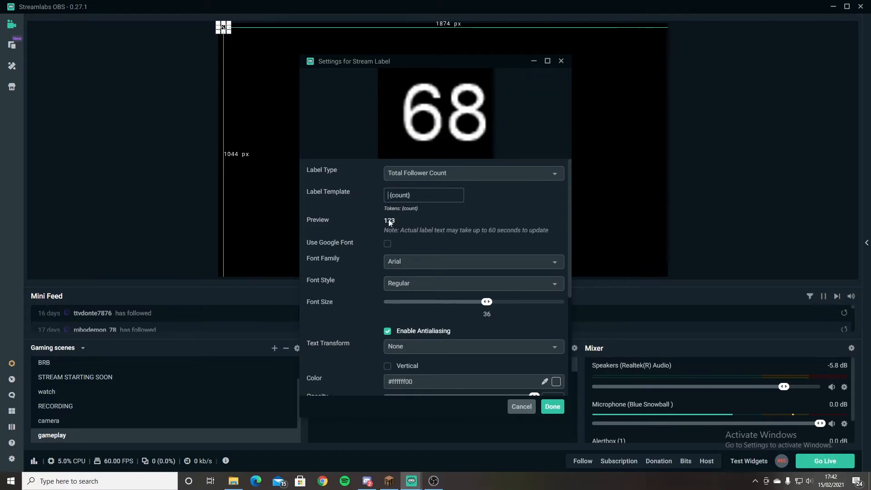
pyautogui.write('Foll')
pyautogui.write('ower G')
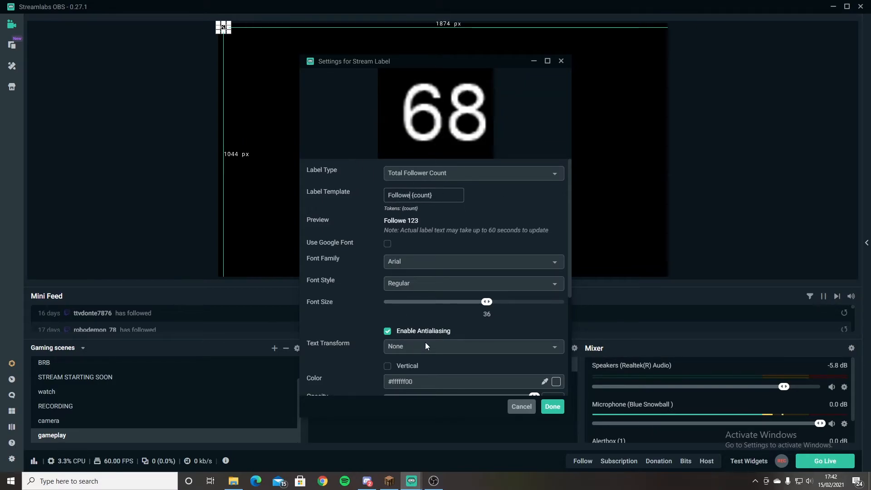
pyautogui.write('oal')
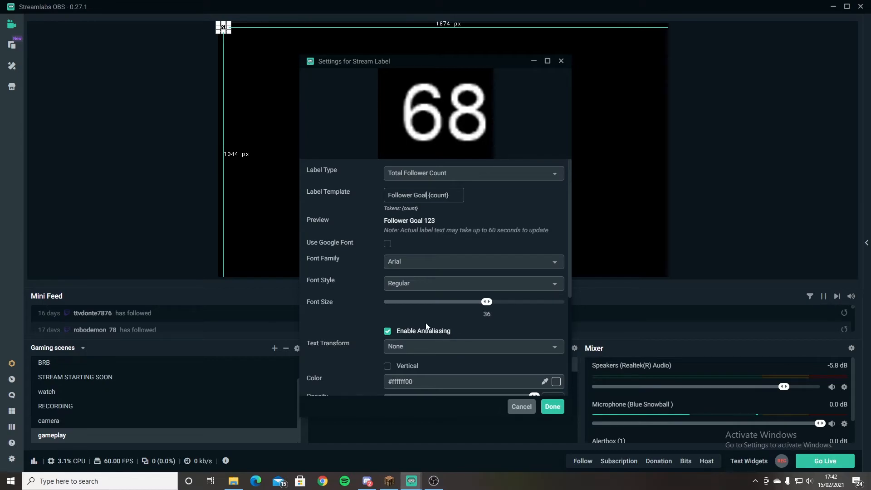
pyautogui.click(457, 195)
pyautogui.write('/70')
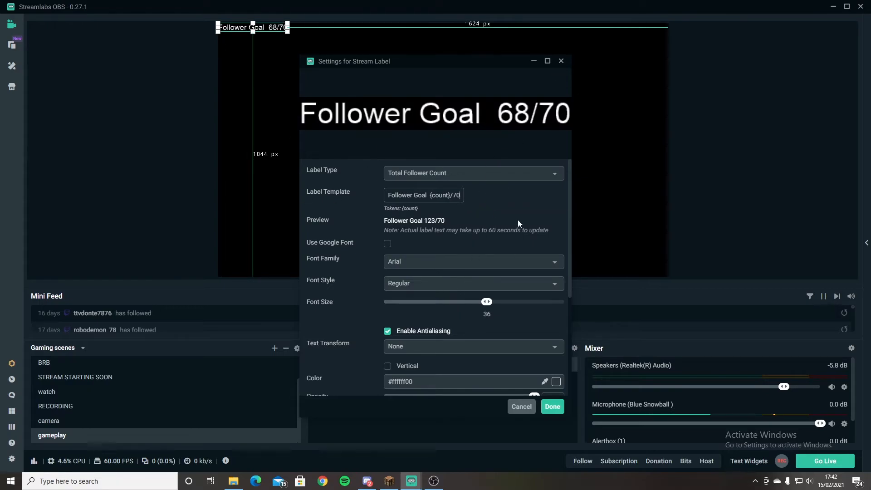
# Set the stream label's font family to American Captain and look over its remaining text style options.
pyautogui.click(410, 262)
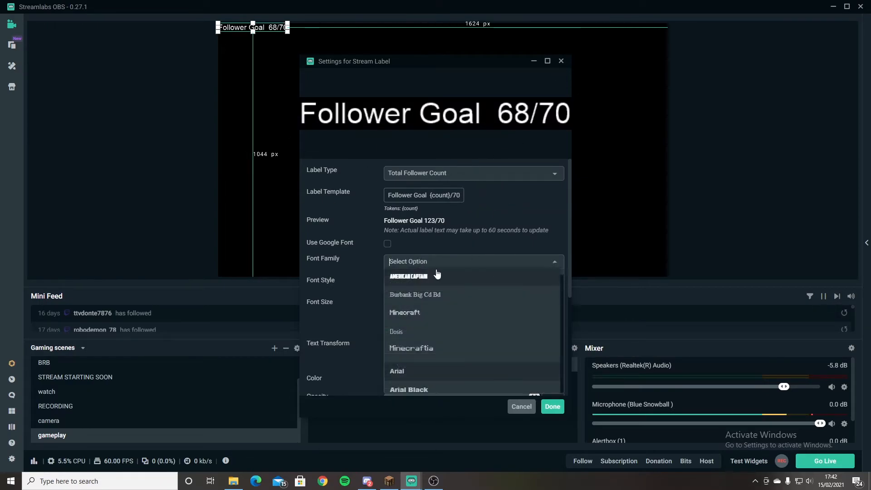
pyautogui.click(429, 279)
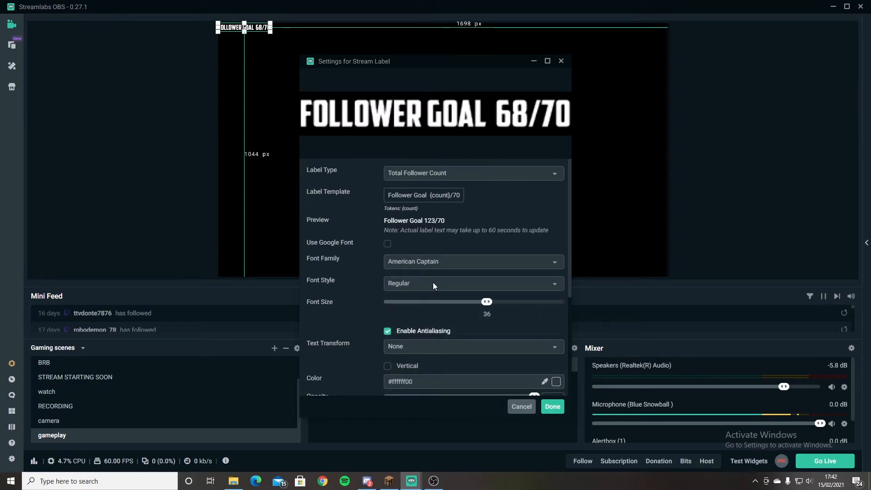
pyautogui.scroll(-2, 493, 301)
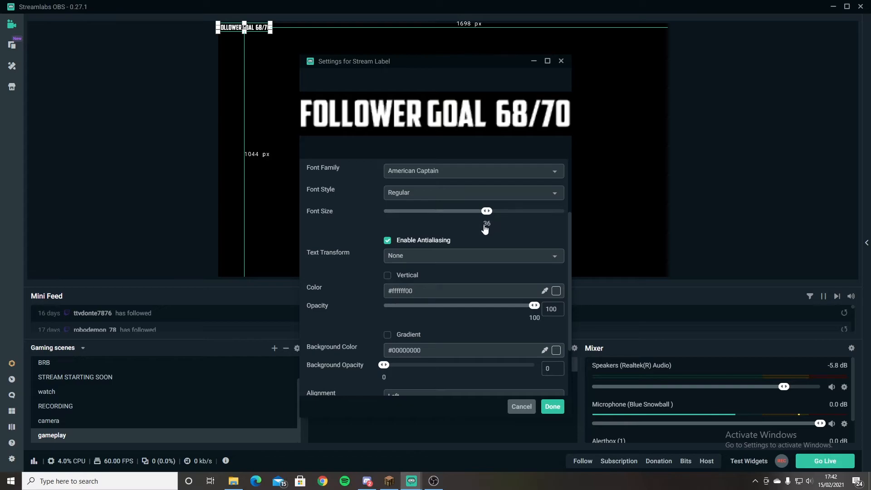
pyautogui.scroll(-1, 470, 253)
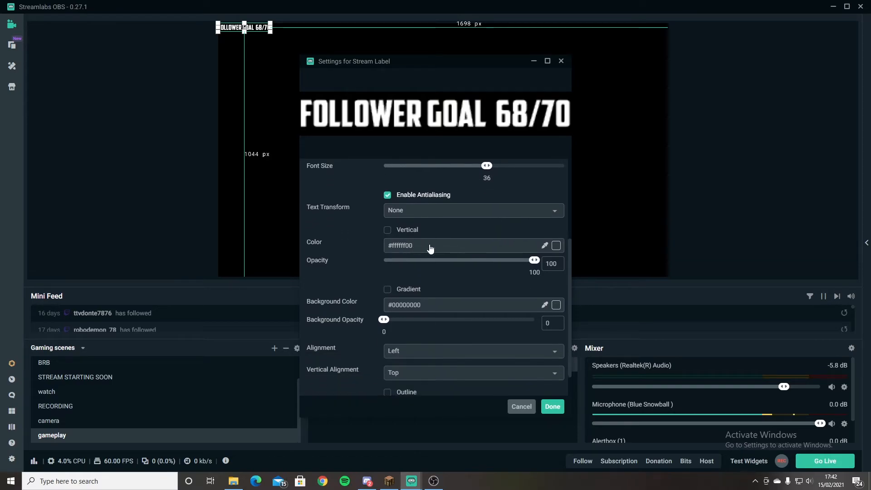
pyautogui.scroll(-1, 402, 302)
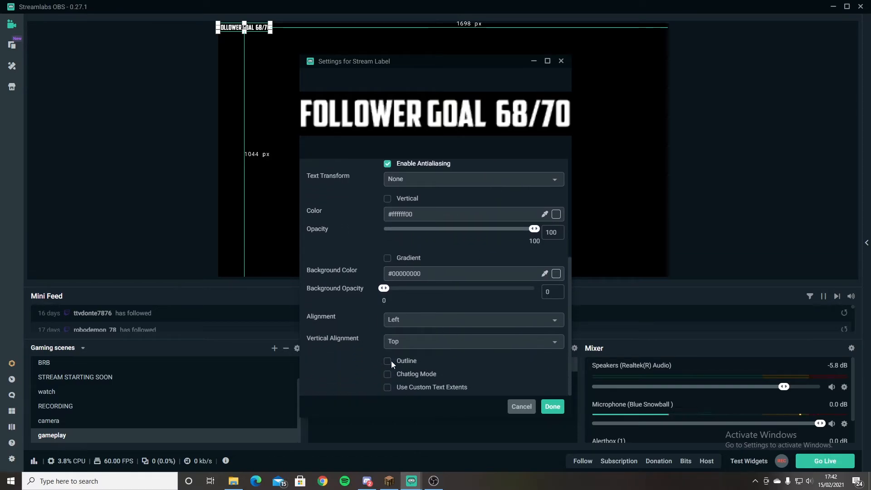
# Enable the stream label's outline, setting its size to 8 and its color to black (#00000000).
pyautogui.click(393, 361)
pyautogui.press('BackSpace')
pyautogui.write('8')
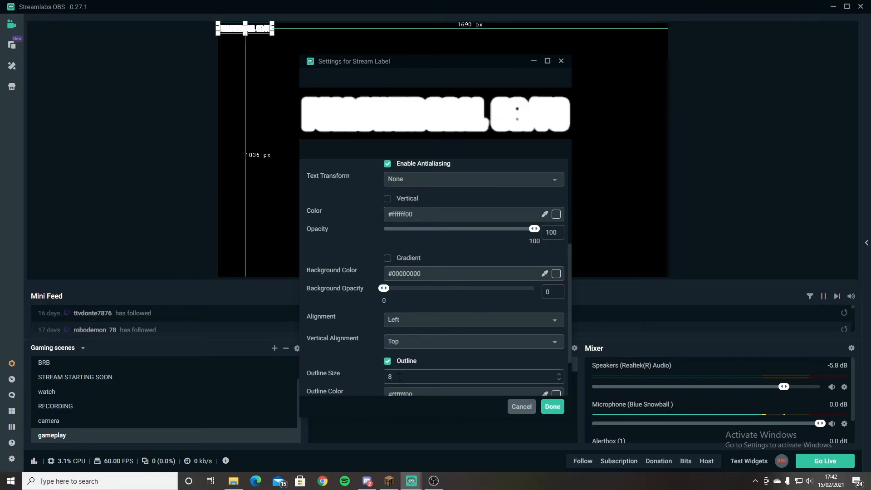
pyautogui.scroll(-2, 448, 334)
pyautogui.click(557, 331)
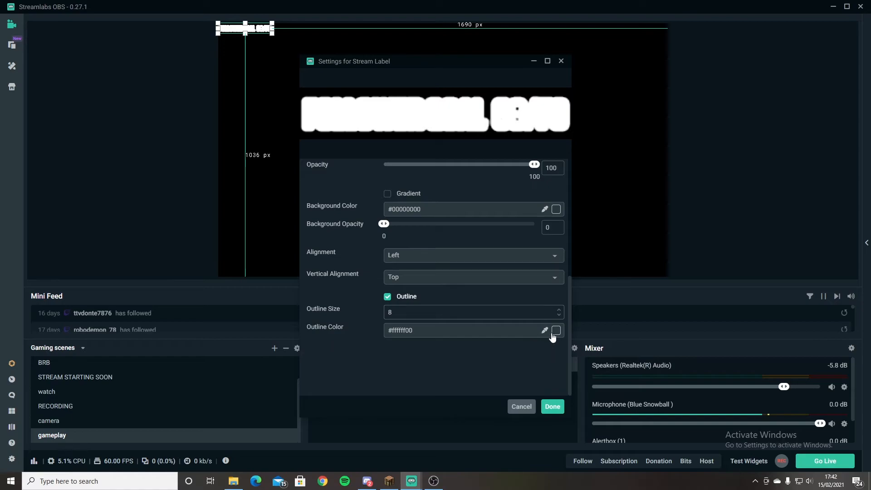
pyautogui.click(516, 359)
pyautogui.scroll(-3, 510, 338)
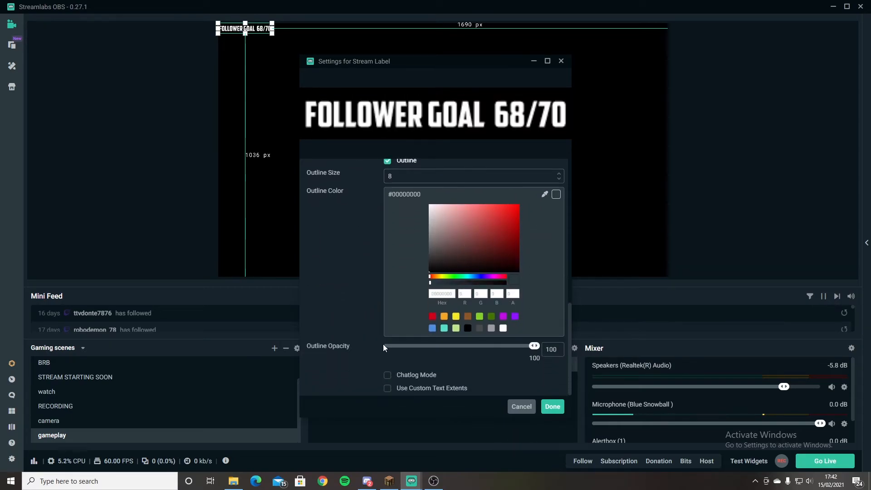
# Accept the stream label settings and move the label into the lower-right corner of the canvas.
pyautogui.click(553, 406)
pyautogui.moveTo(254, 27); pyautogui.dragTo(605, 260)
pyautogui.click(713, 248)
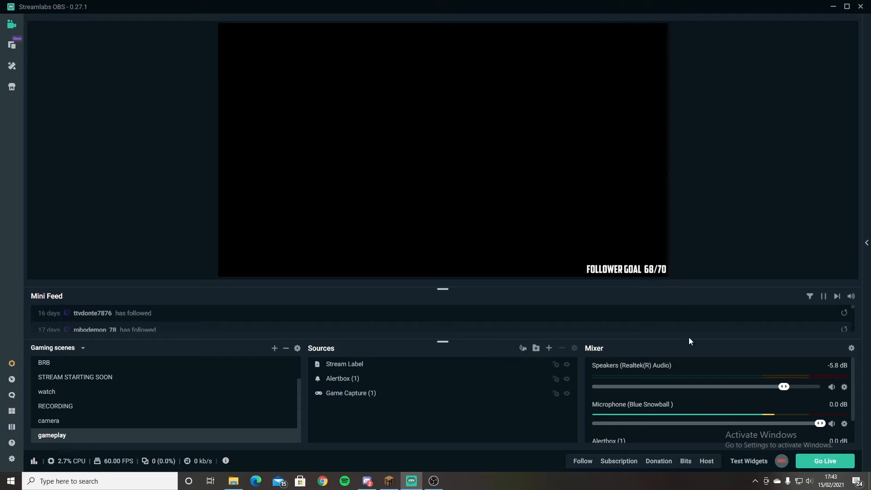
# Add a new Chatbox source with its default settings and place it against the canvas's right edge, above the follower goal label.
pyautogui.click(549, 348)
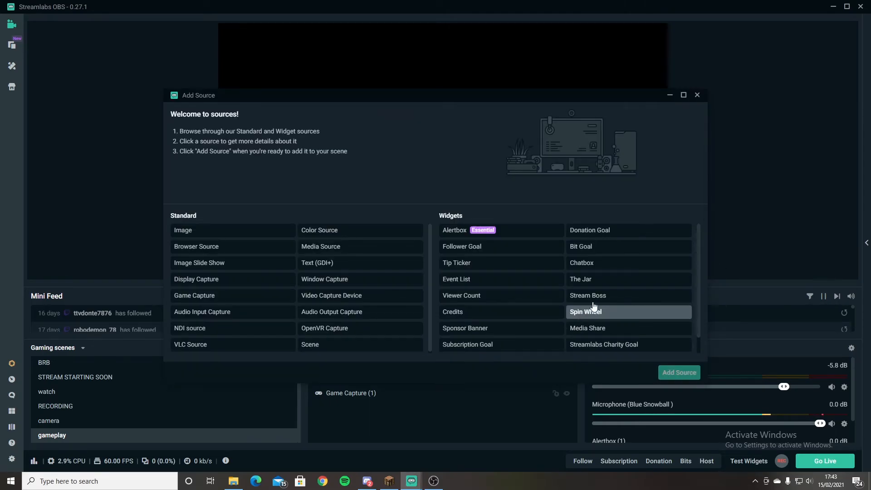
pyautogui.click(585, 263)
pyautogui.click(676, 372)
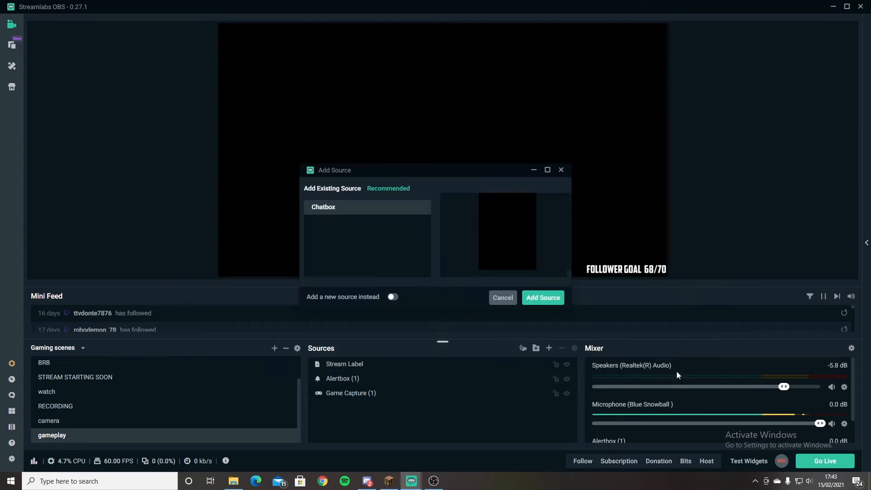
pyautogui.click(393, 297)
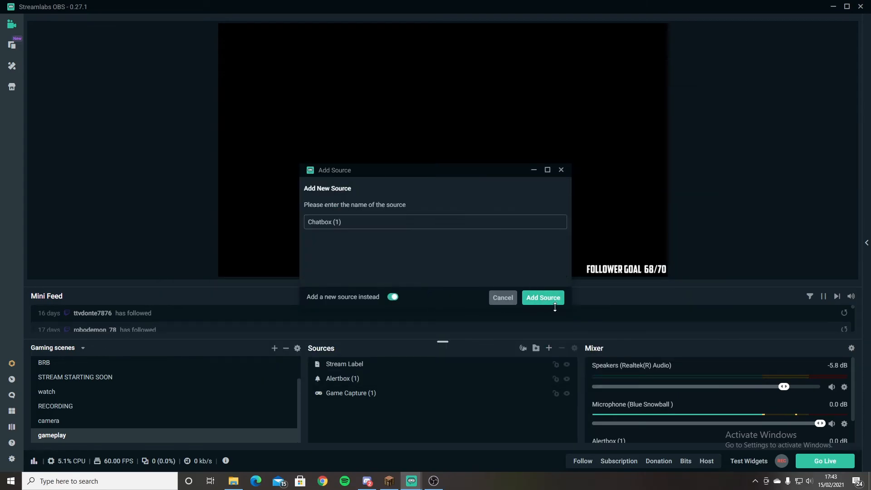
pyautogui.click(547, 300)
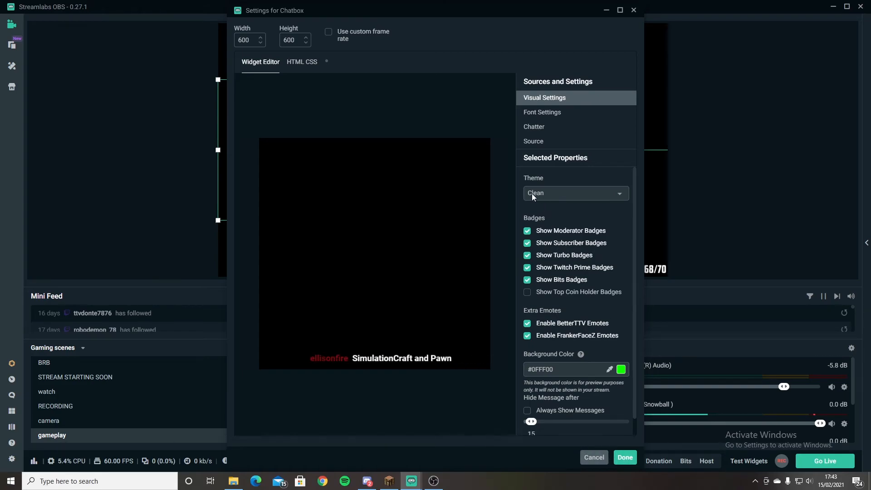
pyautogui.click(625, 459)
pyautogui.moveTo(301, 139); pyautogui.dragTo(601, 173)
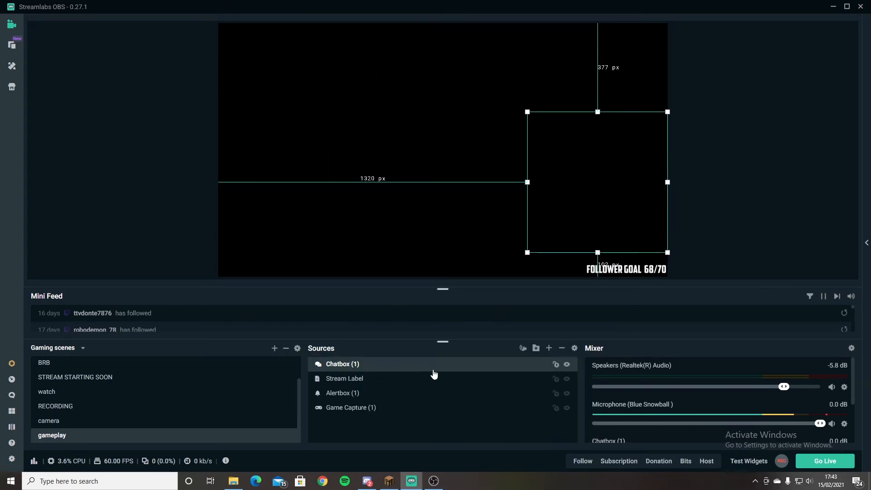
# Create a source folder named "addons", move the chatbox, stream label and alert box into it, and dismiss the scan reminder popup.
pyautogui.click(536, 349)
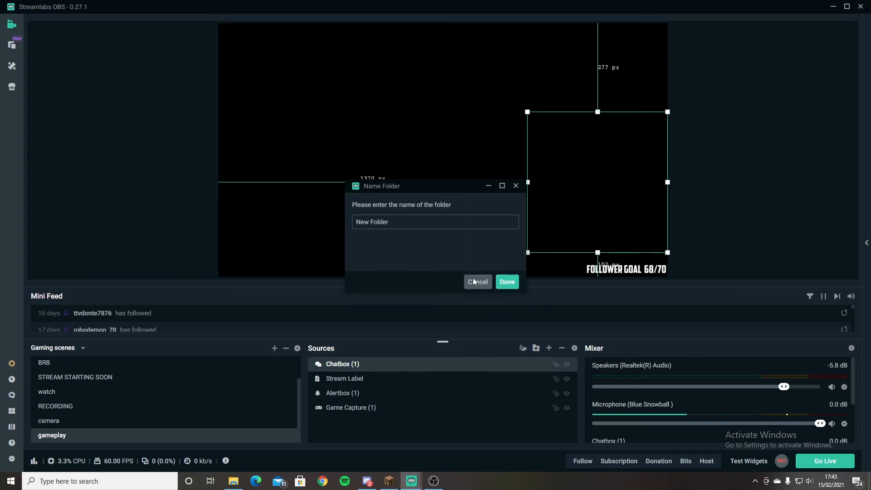
pyautogui.press('BackSpace')
pyautogui.write('addons')
pyautogui.press('Return')
pyautogui.moveTo(361, 383); pyautogui.dragTo(328, 358)
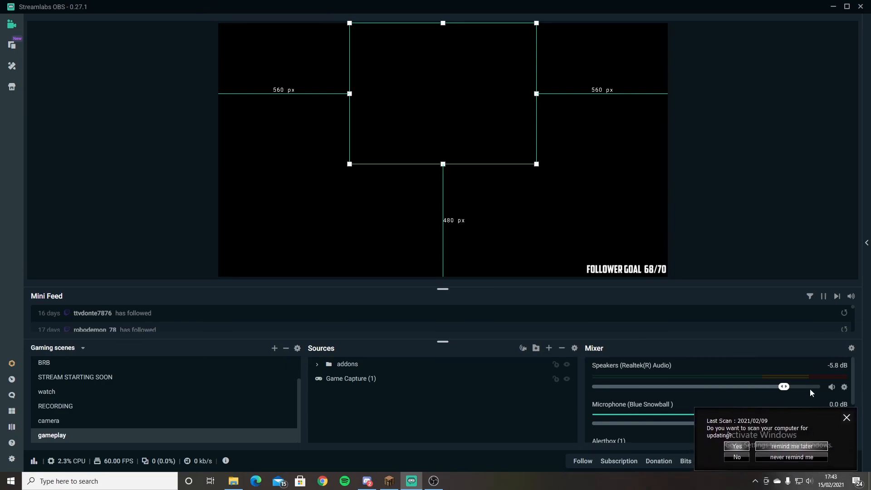
pyautogui.click(846, 417)
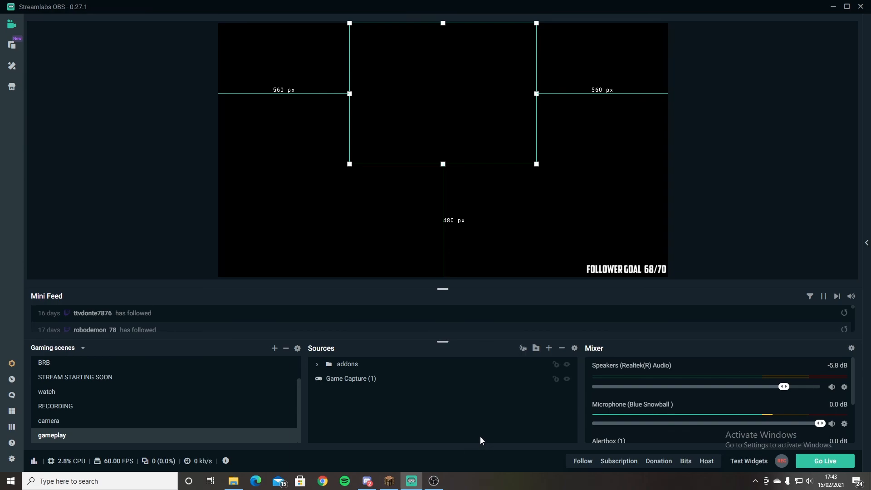